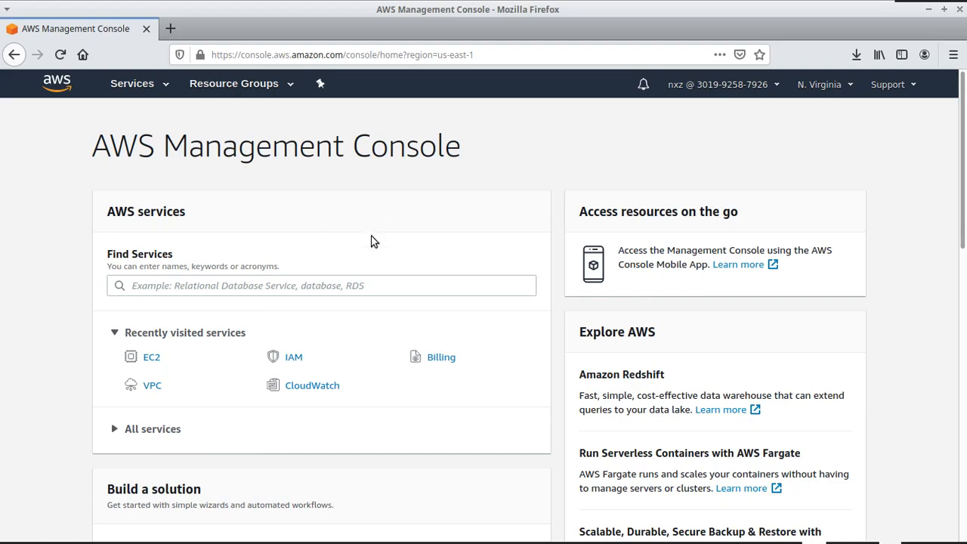
Step: Start launching an EC2 instance from Amazon Linux AMI 2018.03.0 (HVM), keeping the t2.micro type, and continue to the instance details
click(160, 362)
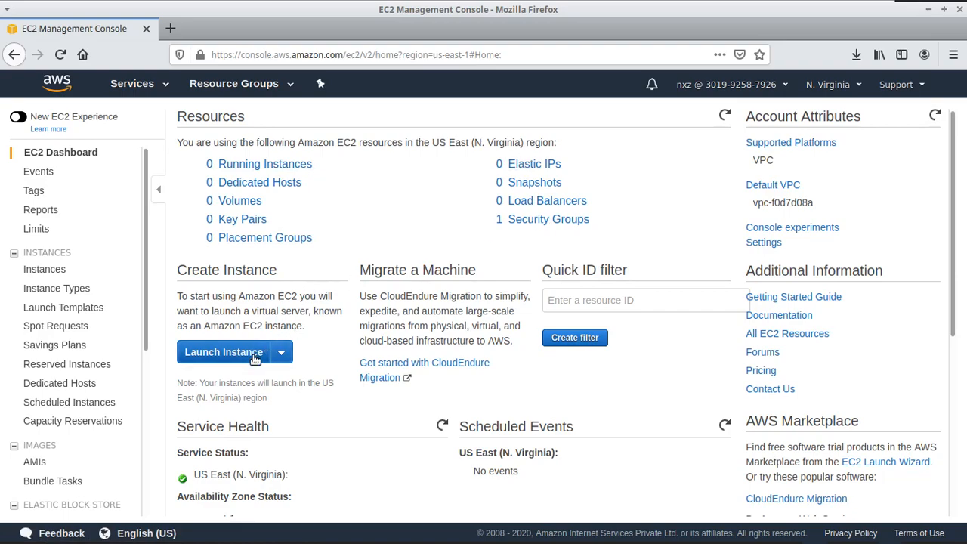
click(223, 352)
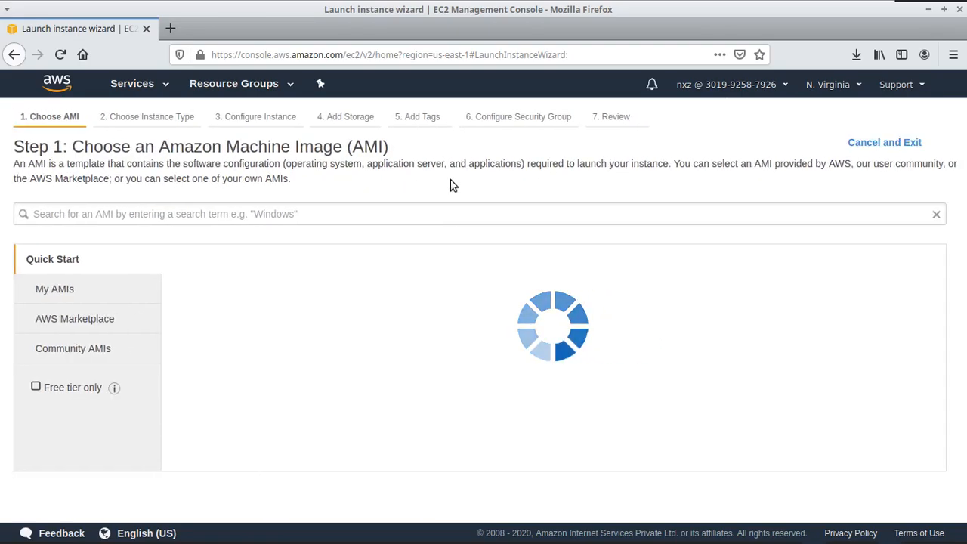
scroll(499, 216, down, 3)
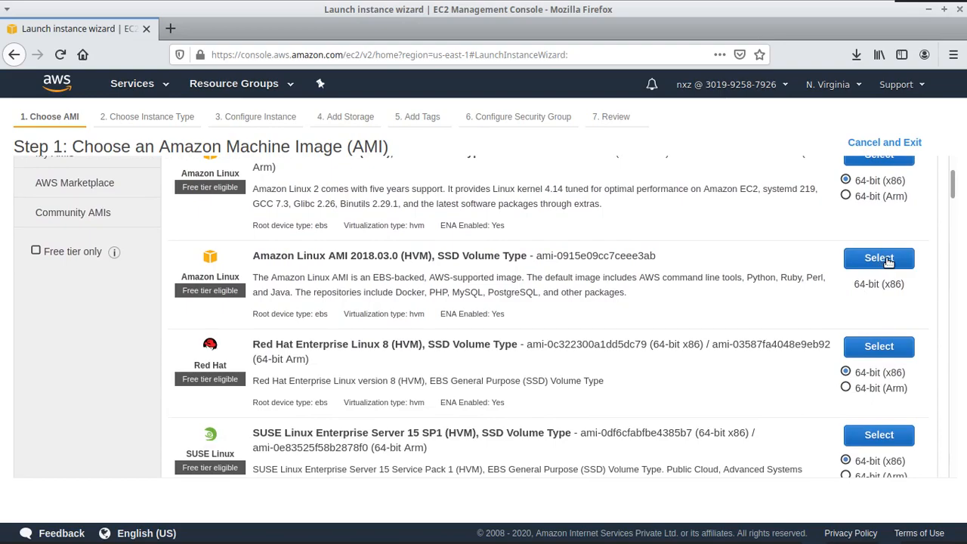
click(888, 263)
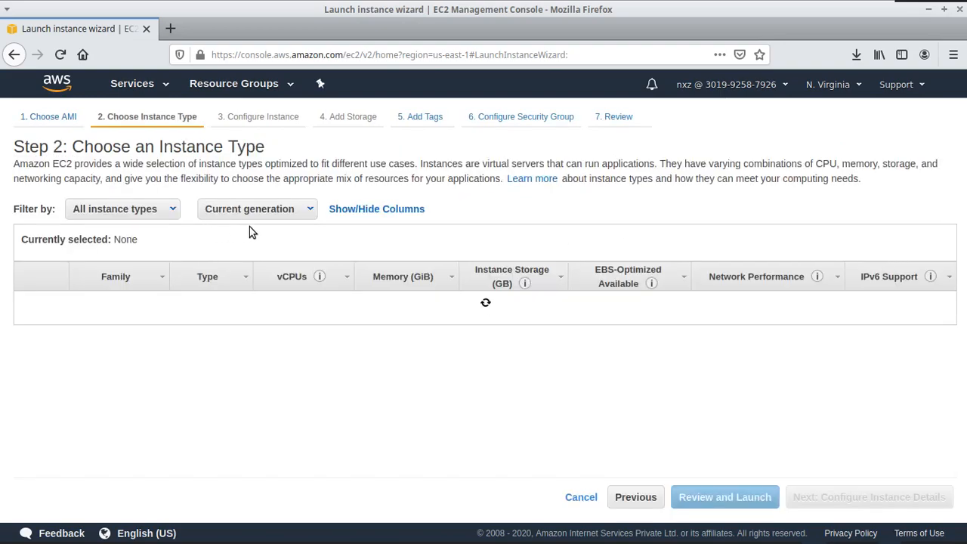
scroll(702, 354, down, 2)
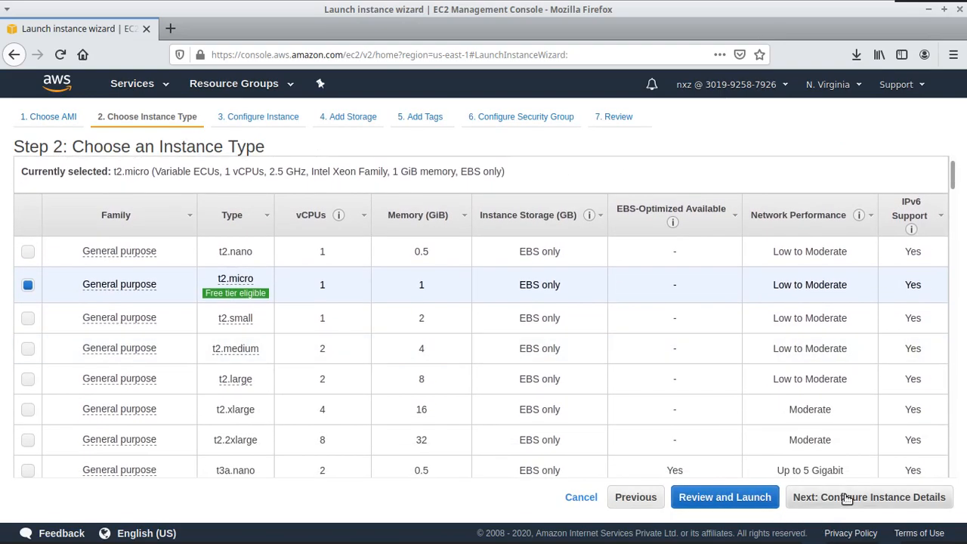
click(840, 496)
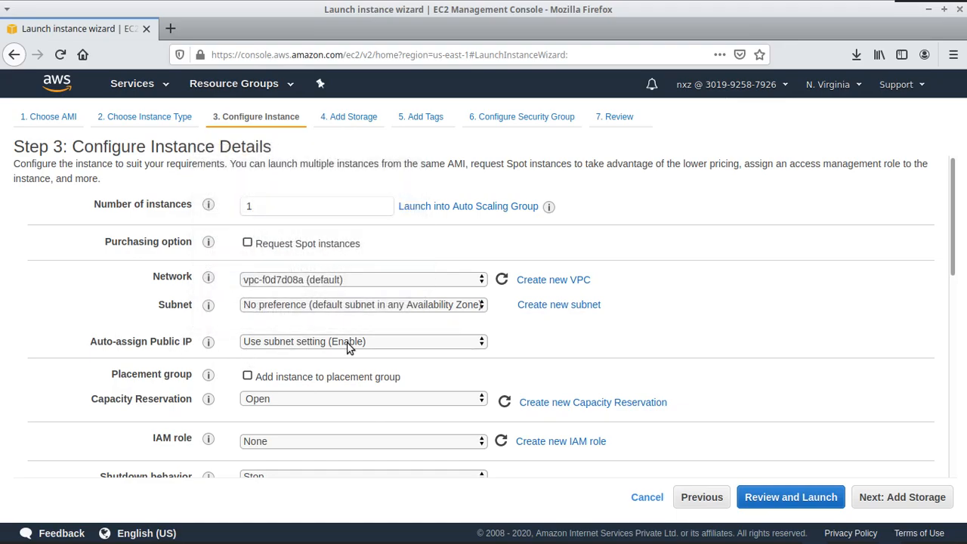
Step: Begin the instance's user data script with the lines "#!/bin/bash" and "yum -y install httpd"
scroll(360, 297, down, 2)
scroll(214, 312, down, 1)
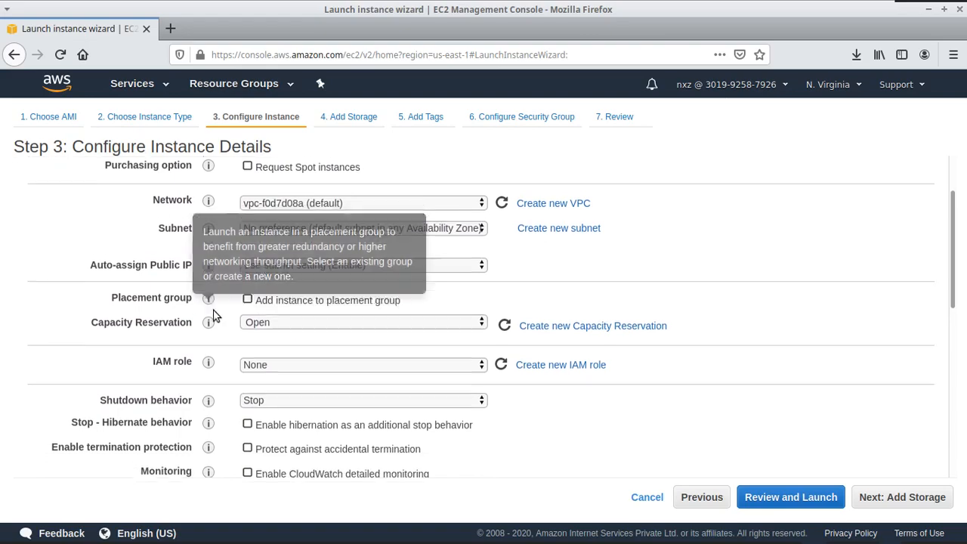
scroll(198, 324, down, 10)
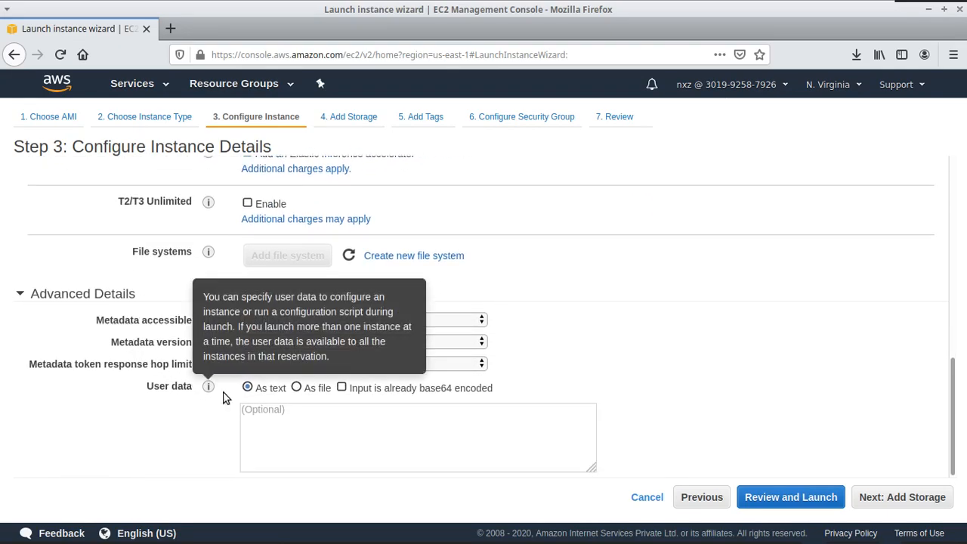
click(301, 448)
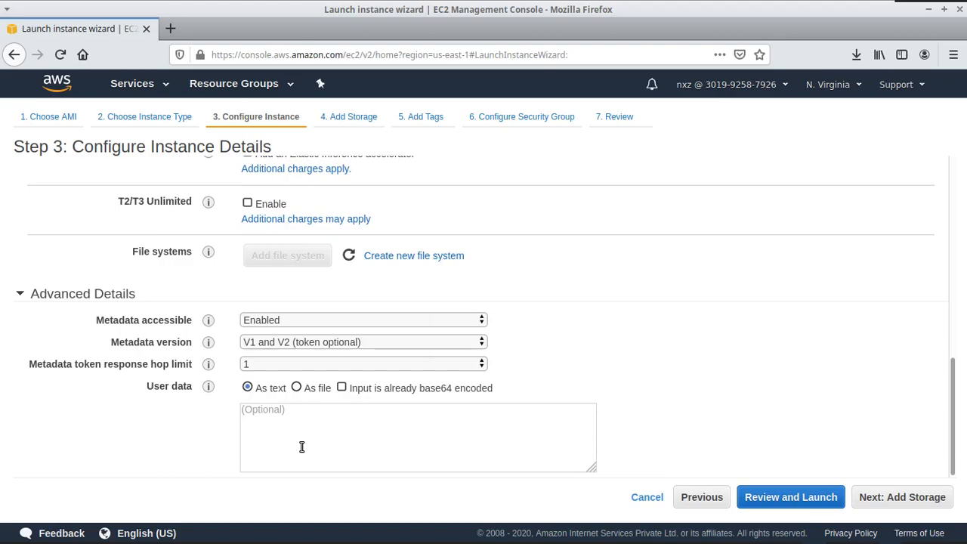
text(#!/bin/bash)
key(Return)
text(yum)
text(-y install httpd)
key(Return)
Step: Add the line "chkconfig httpd on" to the user data script
text(chkconfig httpd in)
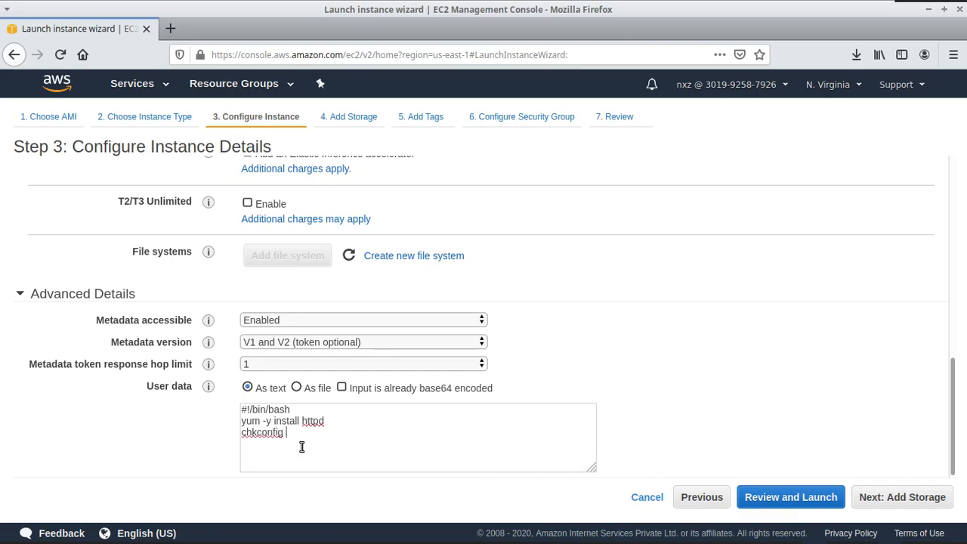
key(BackSpace)
key(BackSpace)
text(on)
key(Return)
text(curl)
text( http:/)
text(41)
key(BackSpace)
key(BackSpace)
text(/)
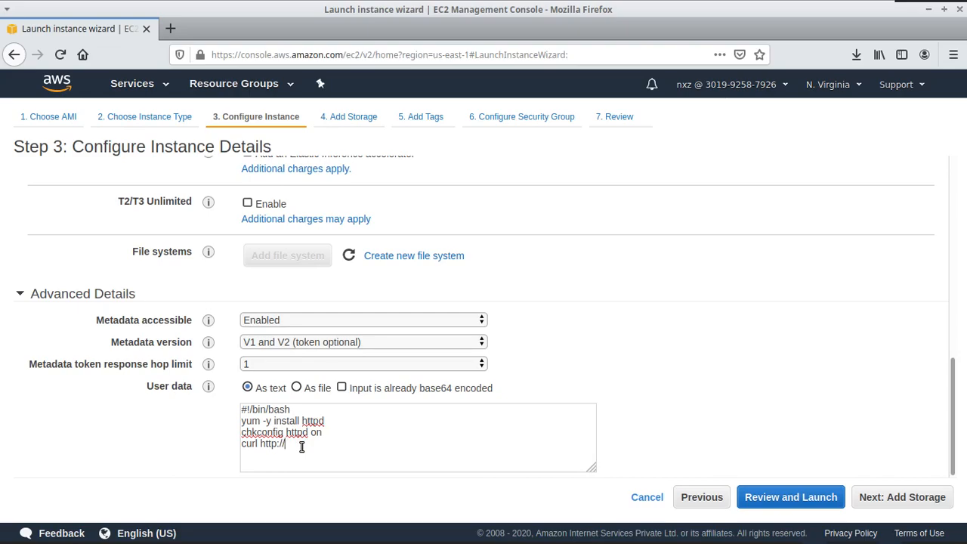
text(169.254.169.254/latest/meta-)
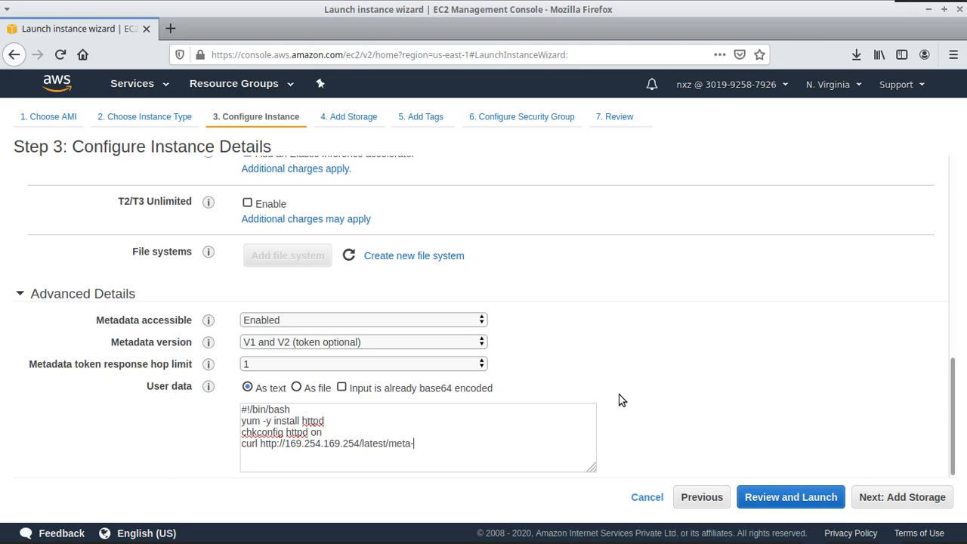
text(data/instance-id > /var)
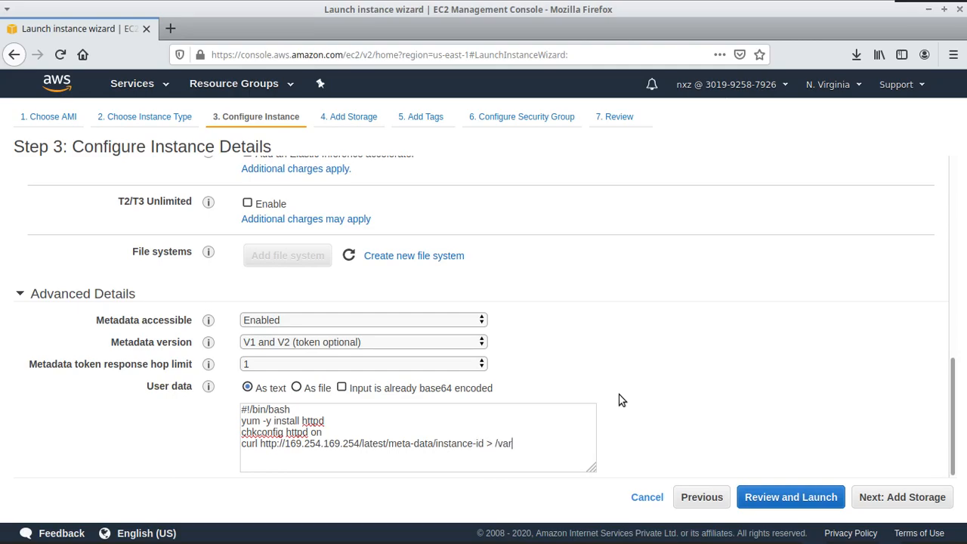
text(/www/html/inde)
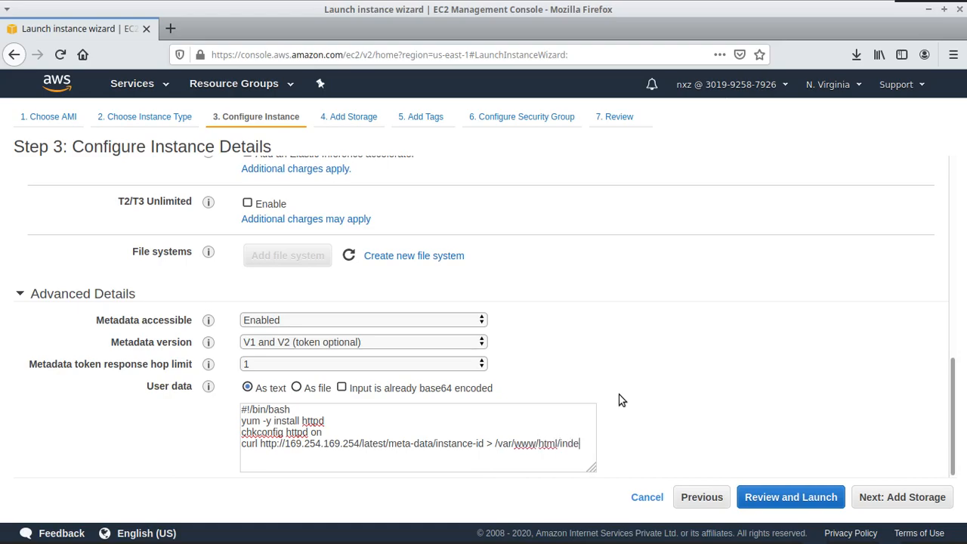
text(x.html)
key(Return)
Step: Finish the user data script with "service httpd start" and continue to the storage settings
text(service ht)
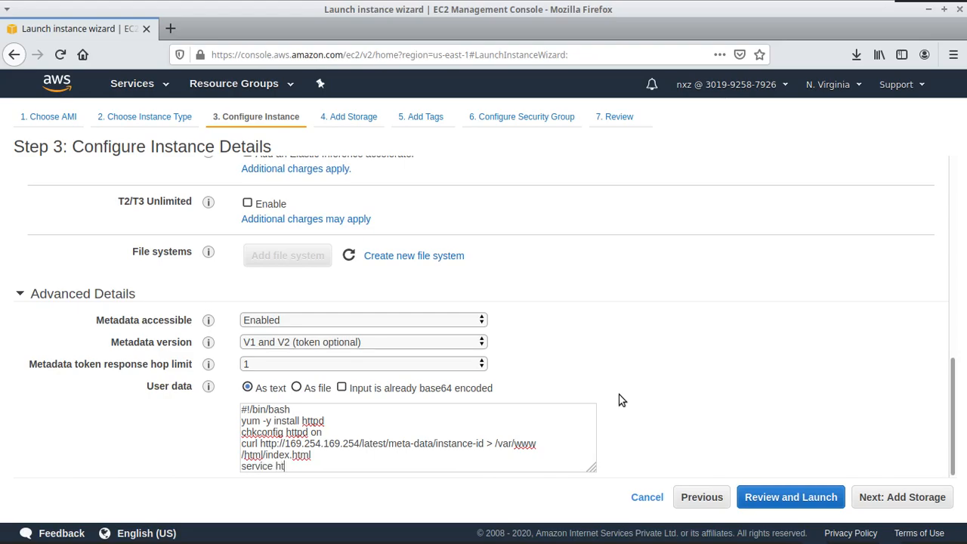
text(tpd start)
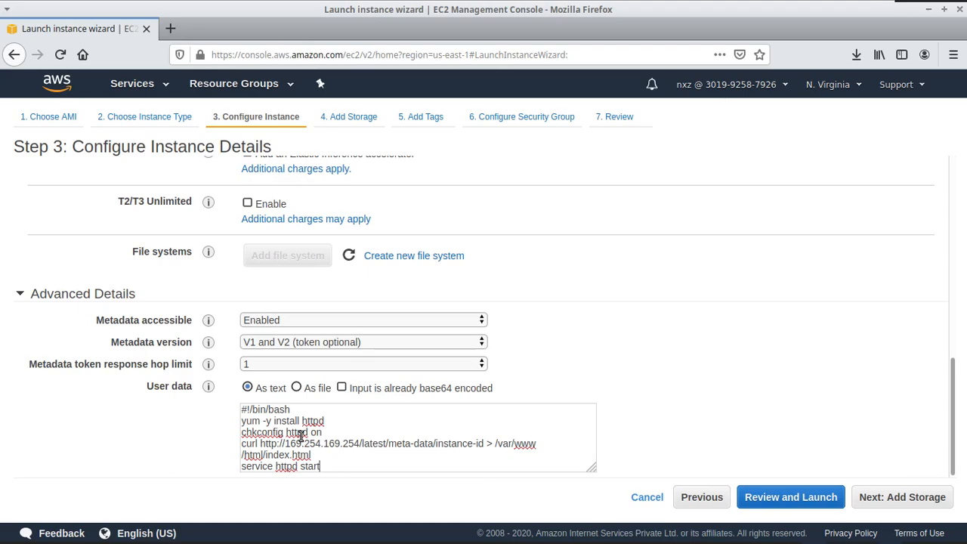
click(918, 498)
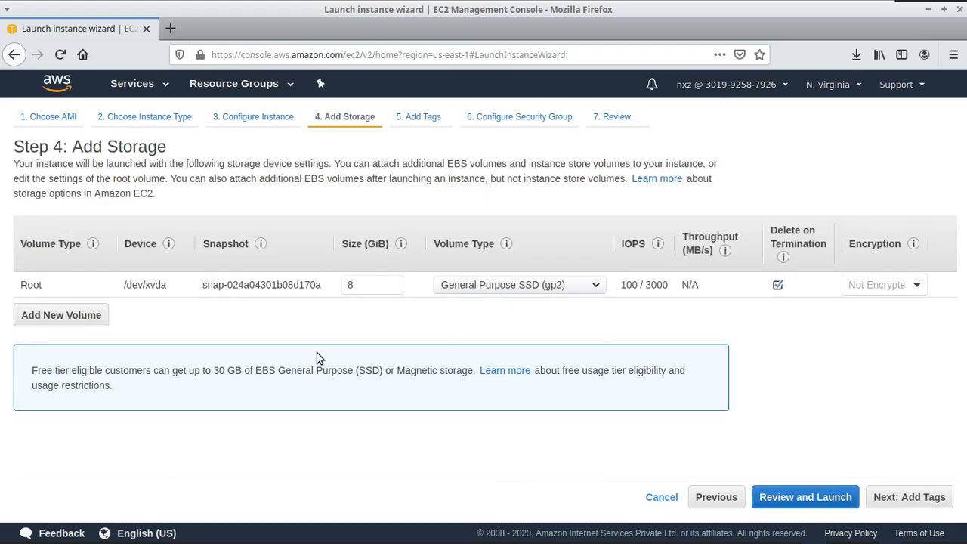
Step: Keep the default storage, tag the instance with key Name and value web-server, and continue to the security group
click(936, 497)
click(40, 341)
text(Name)
key(Tab)
text(we)
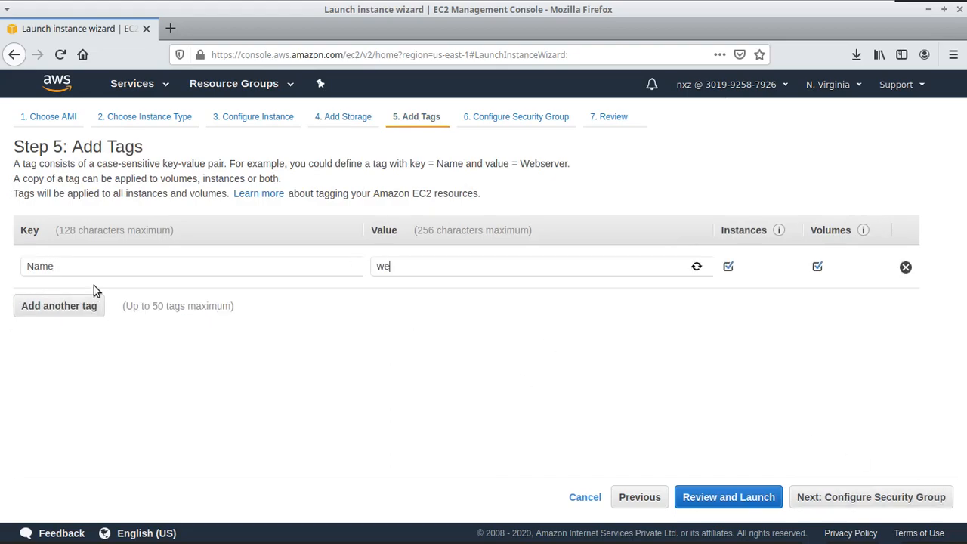
text(b-server)
click(852, 500)
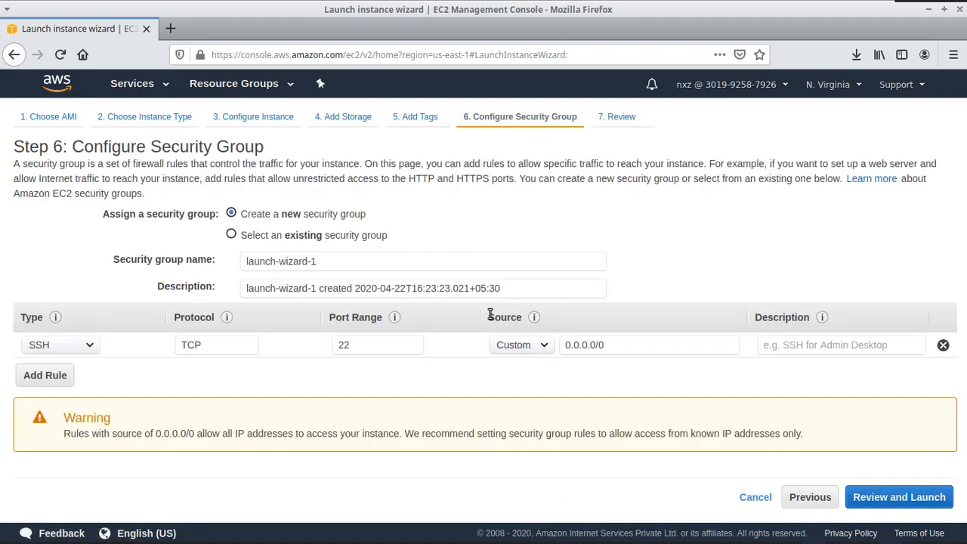
Step: Keep creating a new security group and change its SSH rule to type HTTP
click(264, 240)
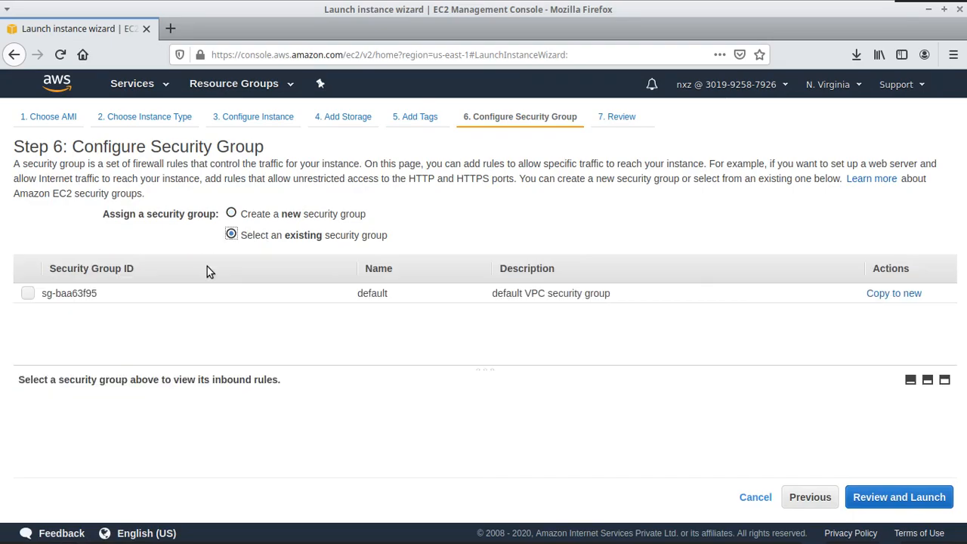
click(232, 215)
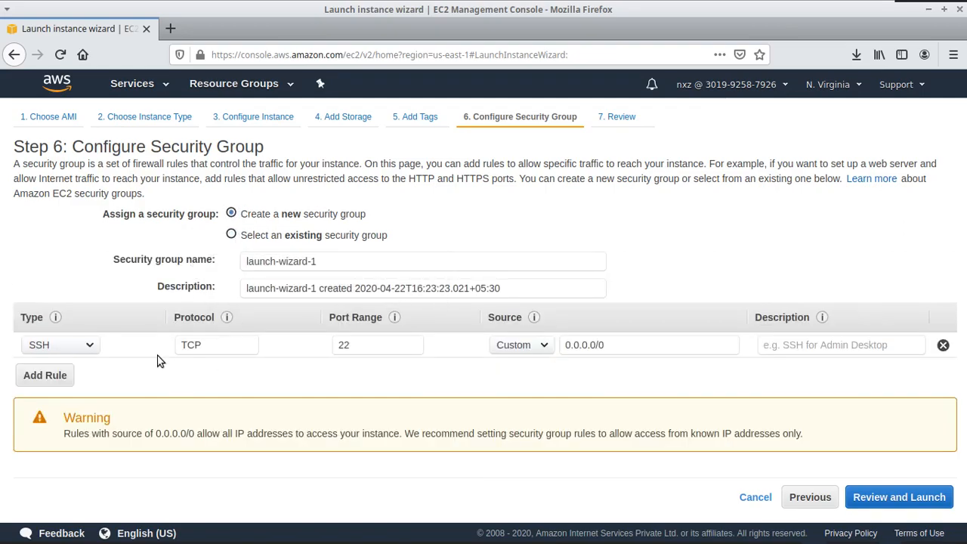
click(94, 342)
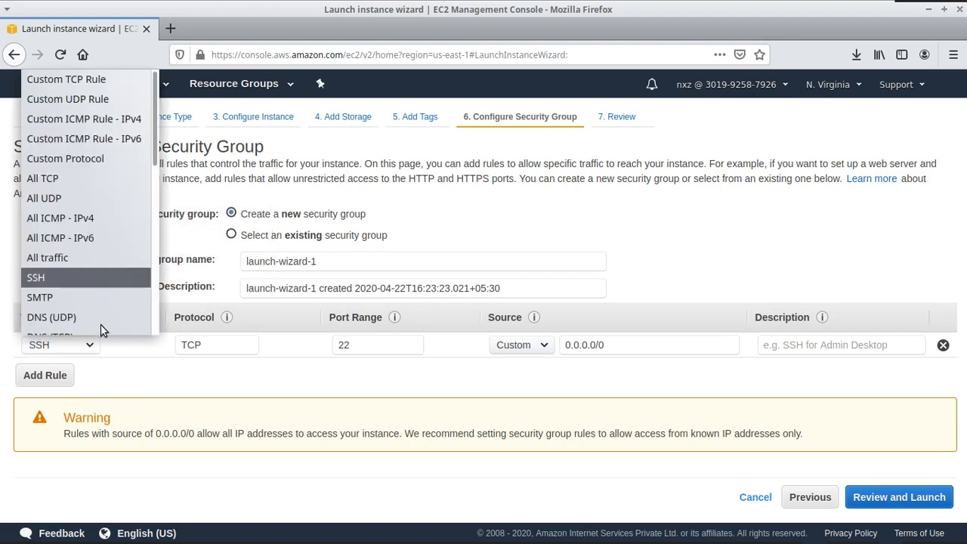
scroll(94, 281, down, 1)
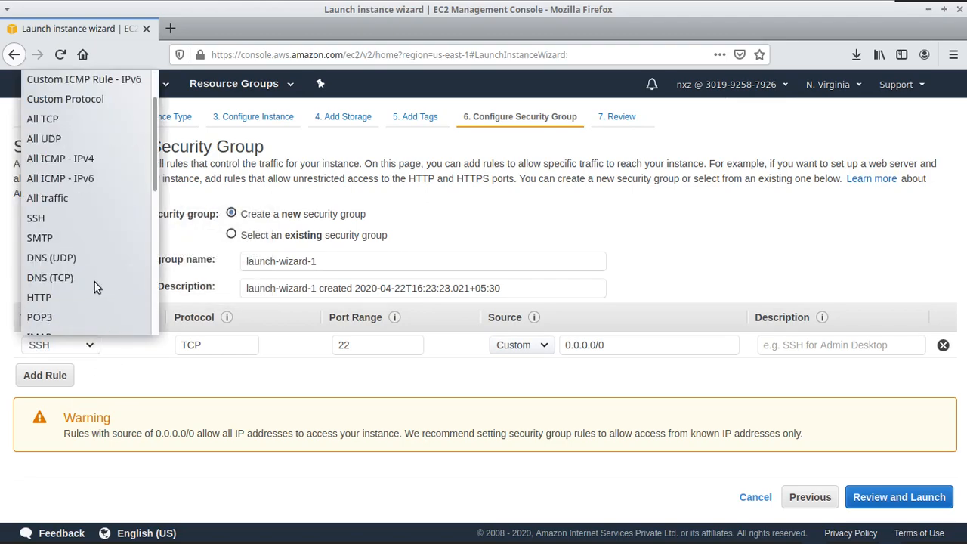
click(58, 297)
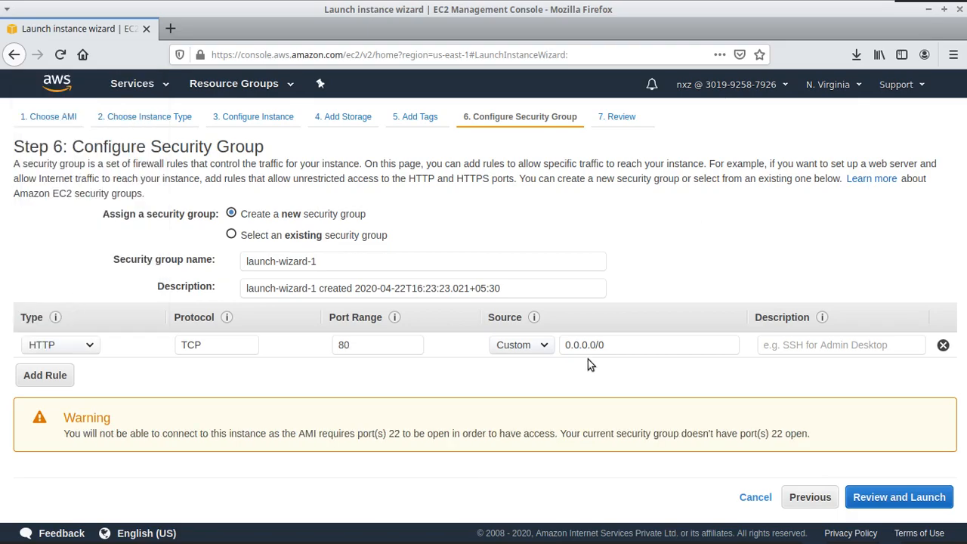
Step: Name the new security group web-server-SG
drag(321, 261, 242, 262)
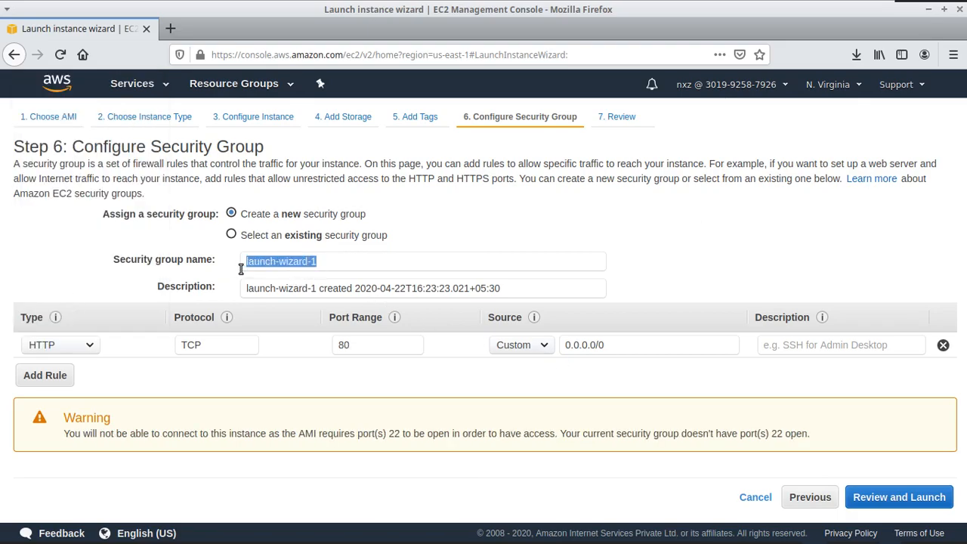
text(w)
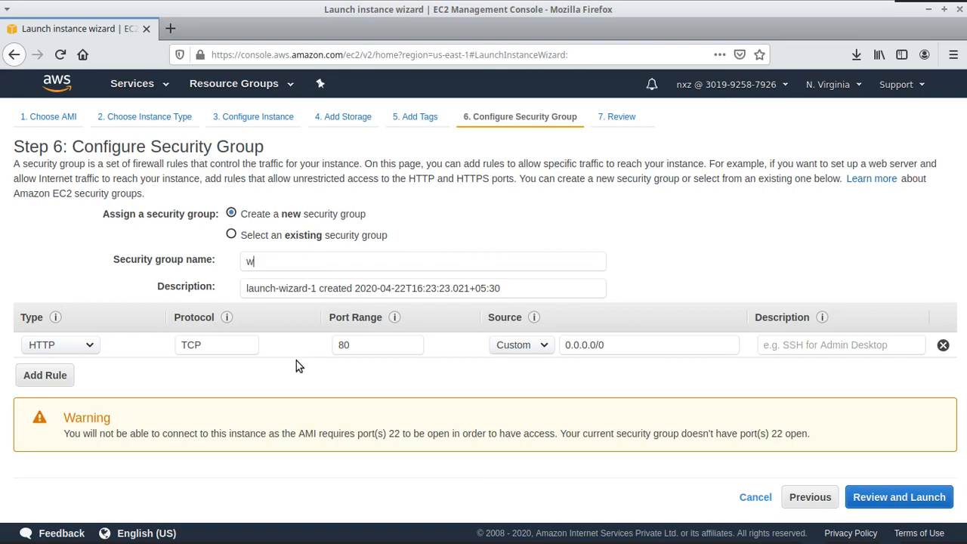
text(eb-server-SG)
drag(613, 345, 562, 344)
click(613, 388)
drag(615, 347, 563, 349)
click(586, 419)
Step: Review the instance configuration and proceed to launch to reach the key pair selection
click(896, 497)
scroll(854, 449, down, 3)
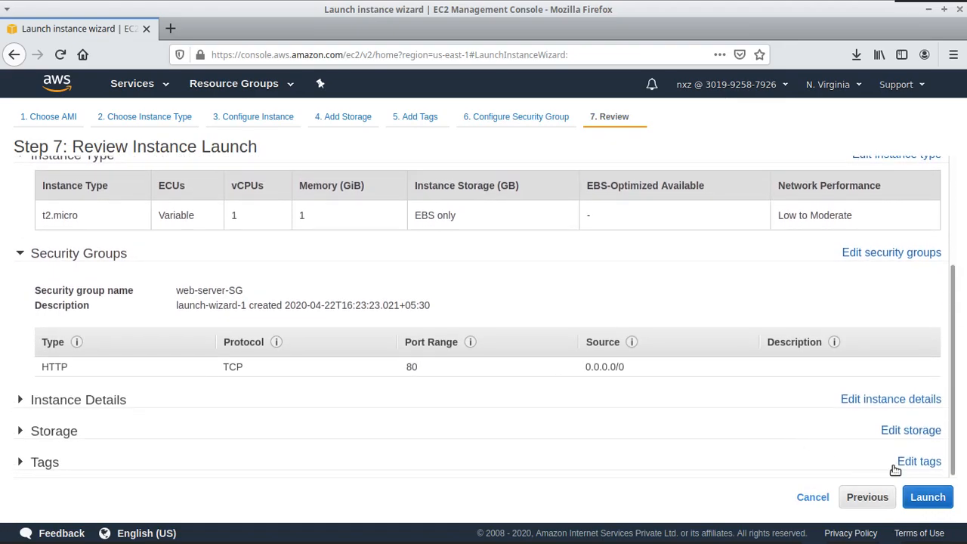
click(939, 497)
Step: Choose to create a new key pair and name it web-server-lb-demo
click(337, 322)
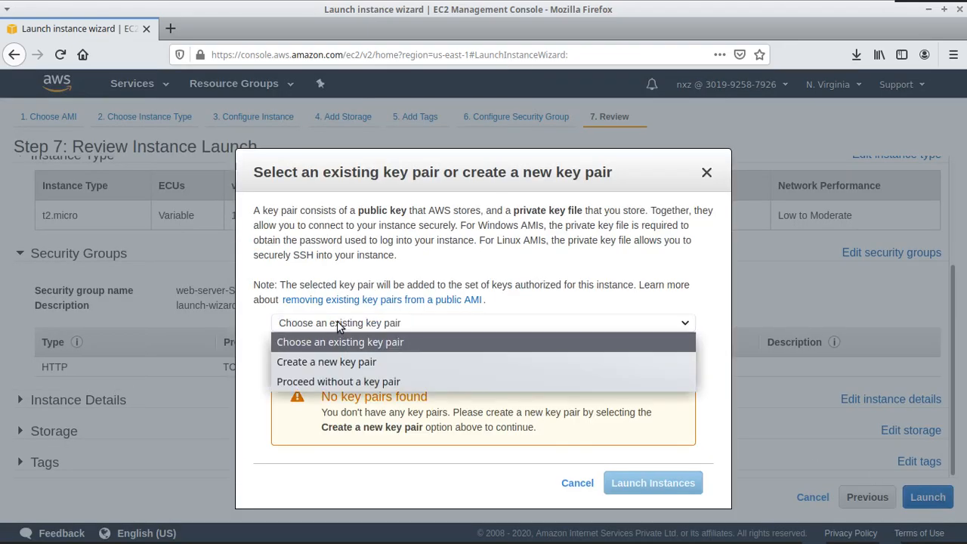
click(334, 360)
click(333, 357)
text(web-server-)
key(BackSpace)
text(-1-demo)
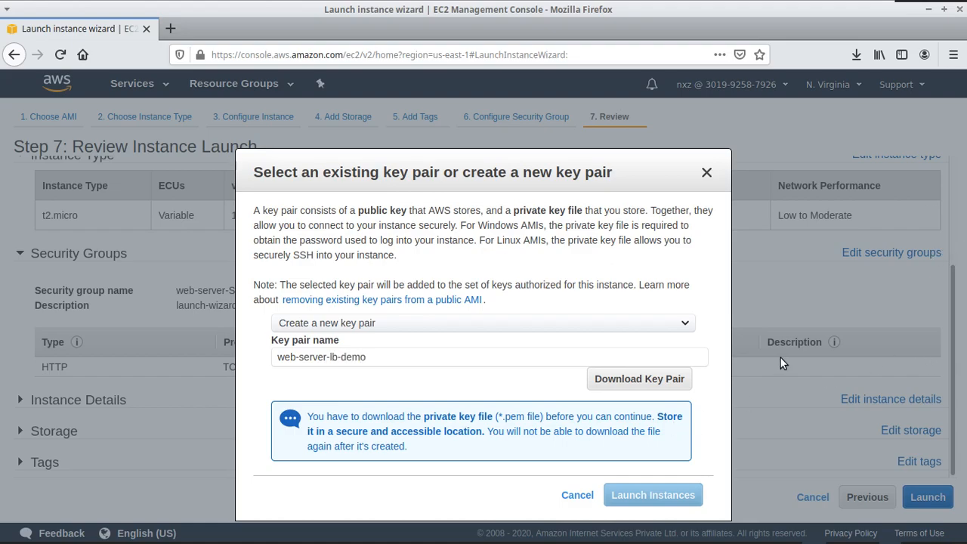
Step: Download the new key pair's private key file and launch the instance
click(639, 379)
mouse_move(495, 528)
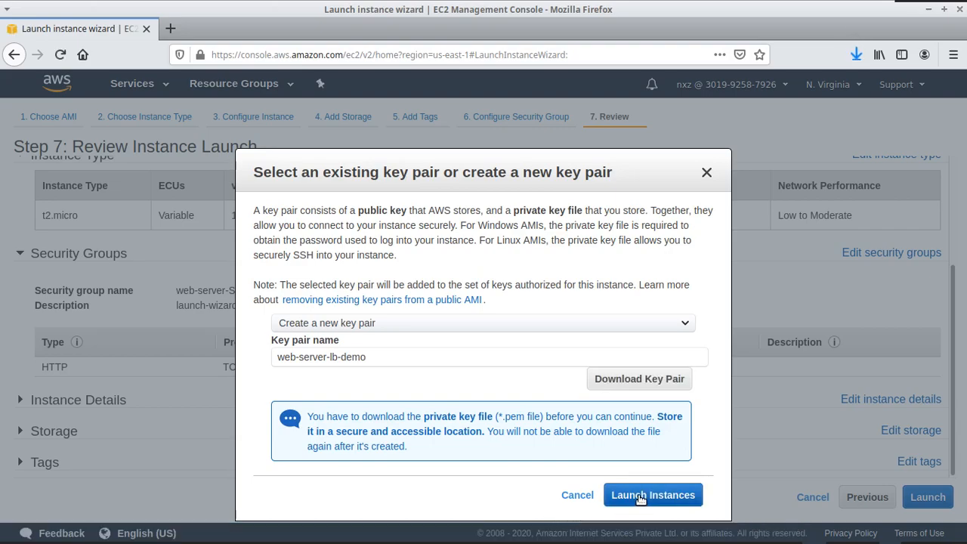
click(641, 496)
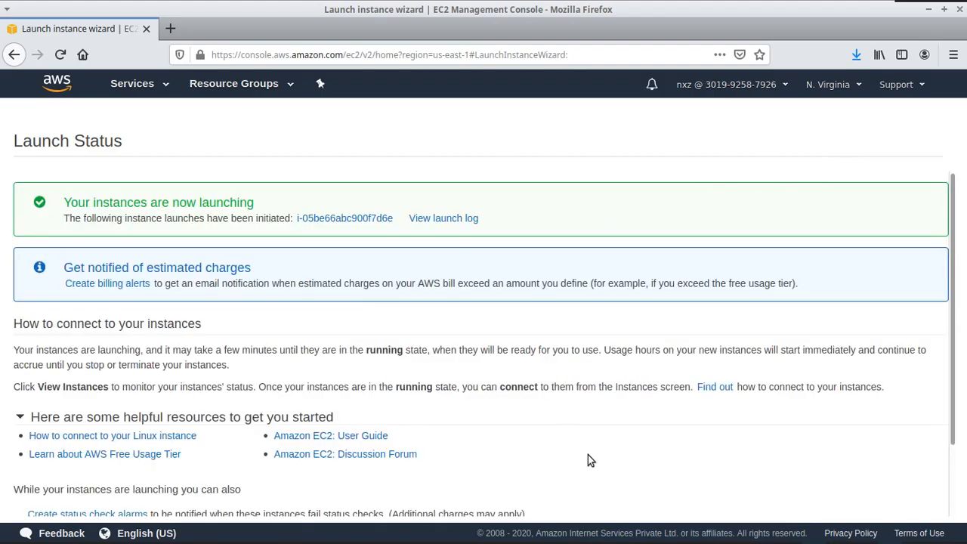
Step: Open the instances list and check the web-server instance's state and availability zone
scroll(591, 460, down, 2)
click(900, 504)
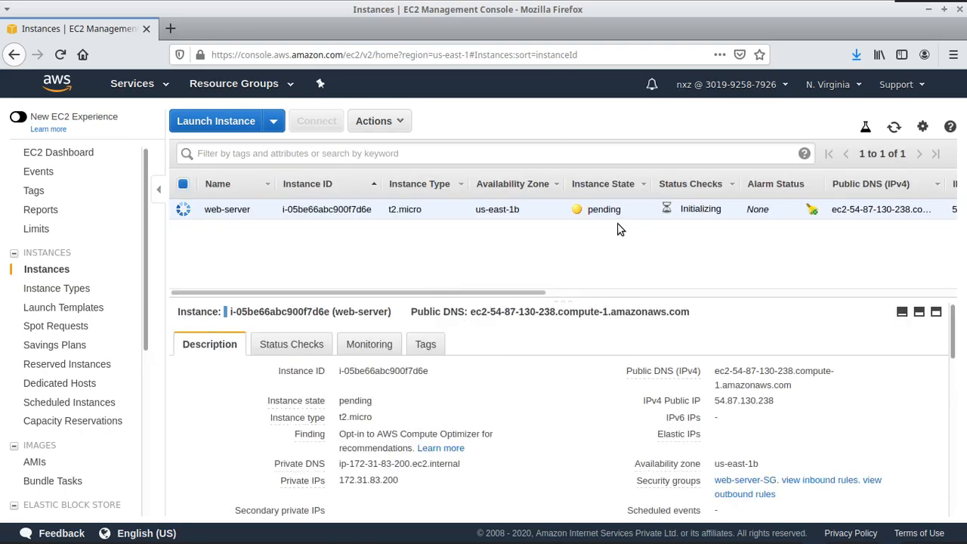
drag(622, 212, 587, 215)
click(587, 265)
drag(518, 212, 474, 215)
click(464, 227)
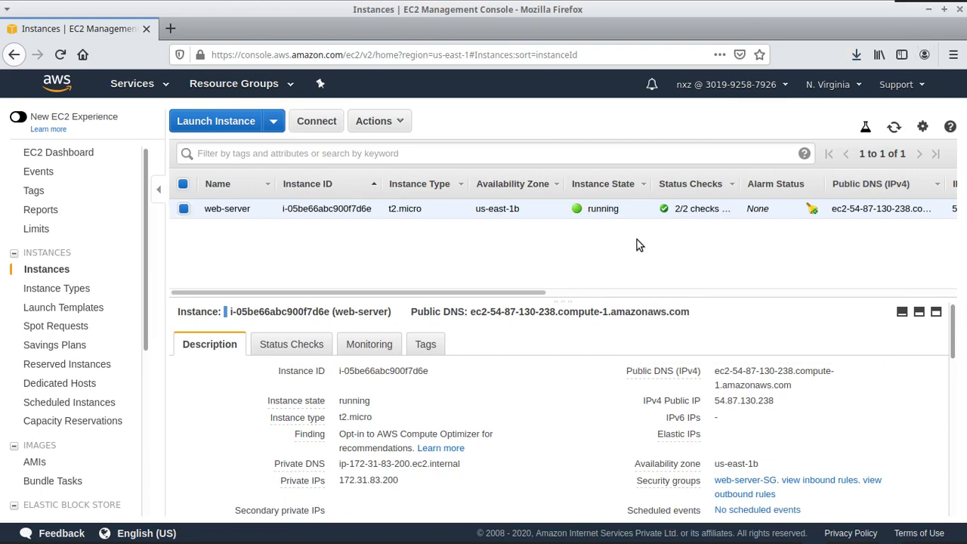
Step: Copy the web-server instance's IPv4 public IP address to the clipboard
mouse_move(766, 403)
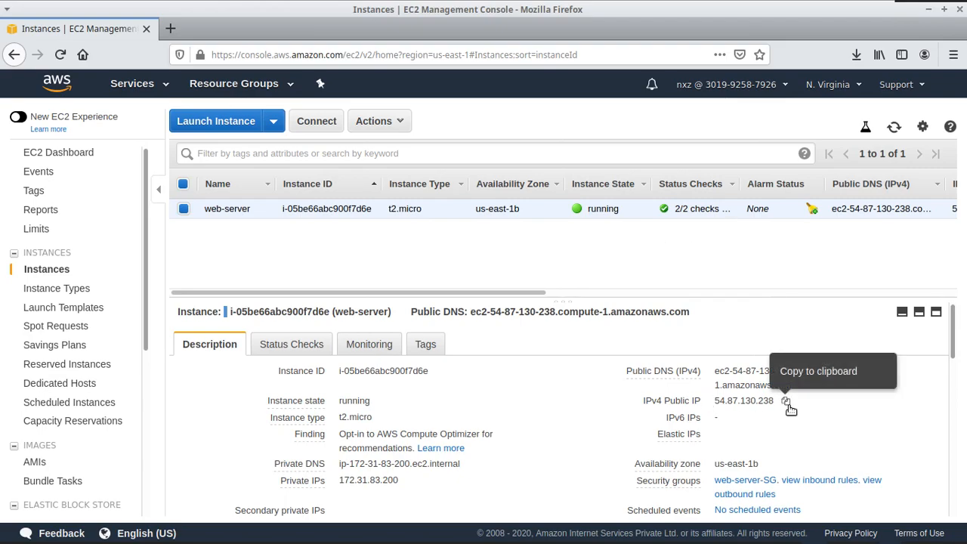
click(787, 402)
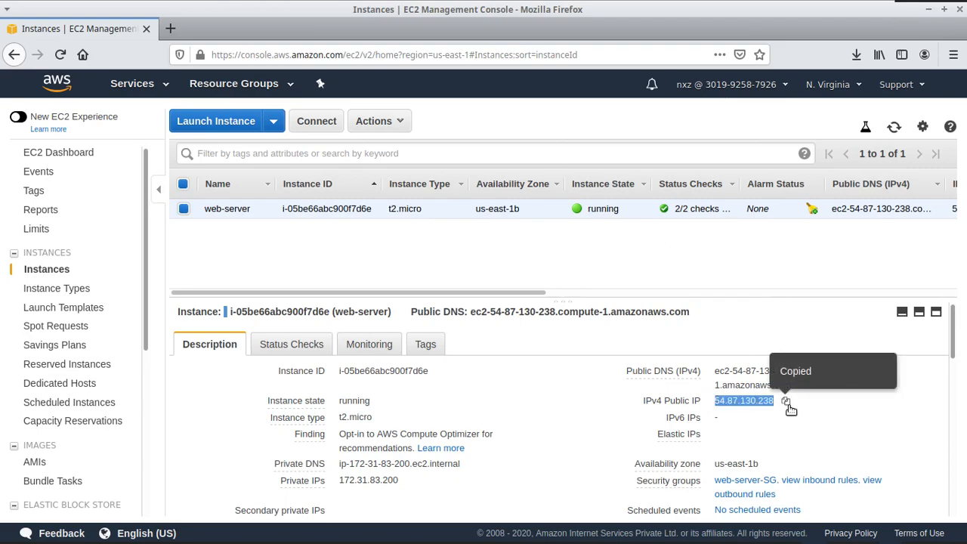
Step: Load the web server's public IP address 54.87.130.238 in a new browser tab and check the instance ID it serves
key(ctrl+t)
click(193, 55)
key(ctrl+v)
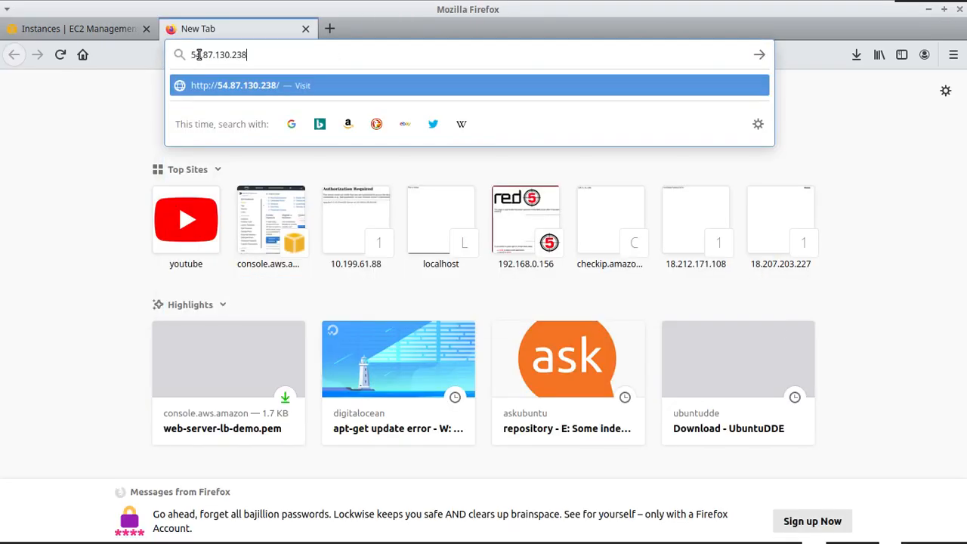
key(Return)
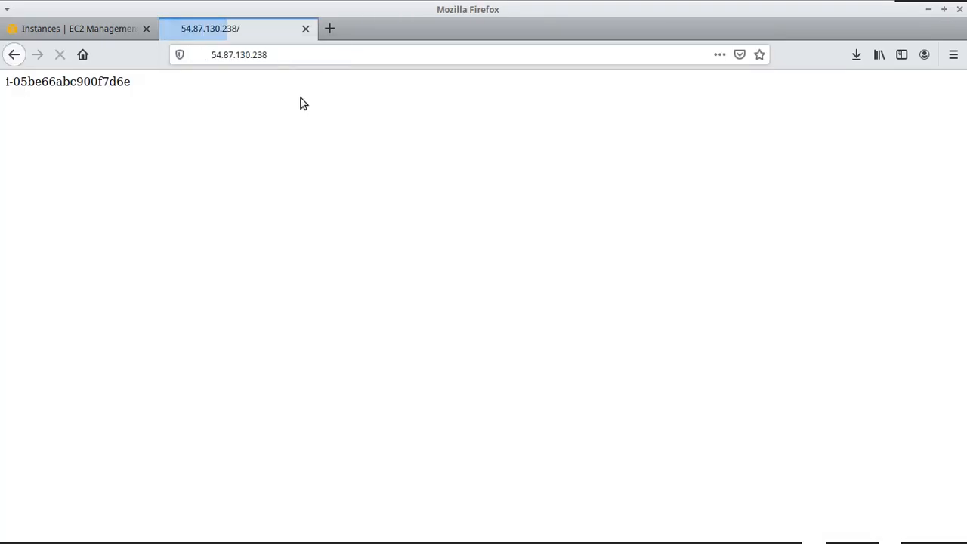
drag(130, 83, 11, 82)
click(14, 86)
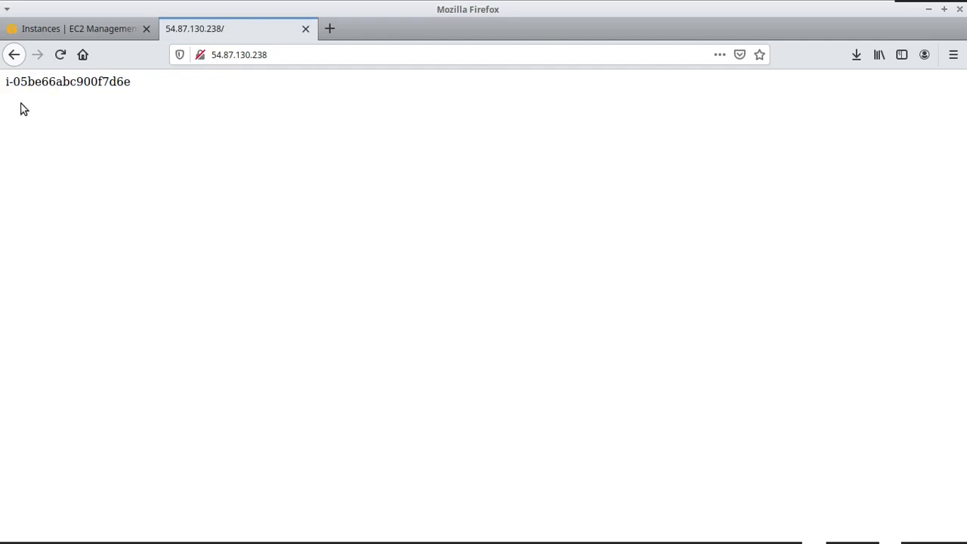
Step: Return to the instances list to compare the web-server instance's ID, and close the test page's tab
click(97, 35)
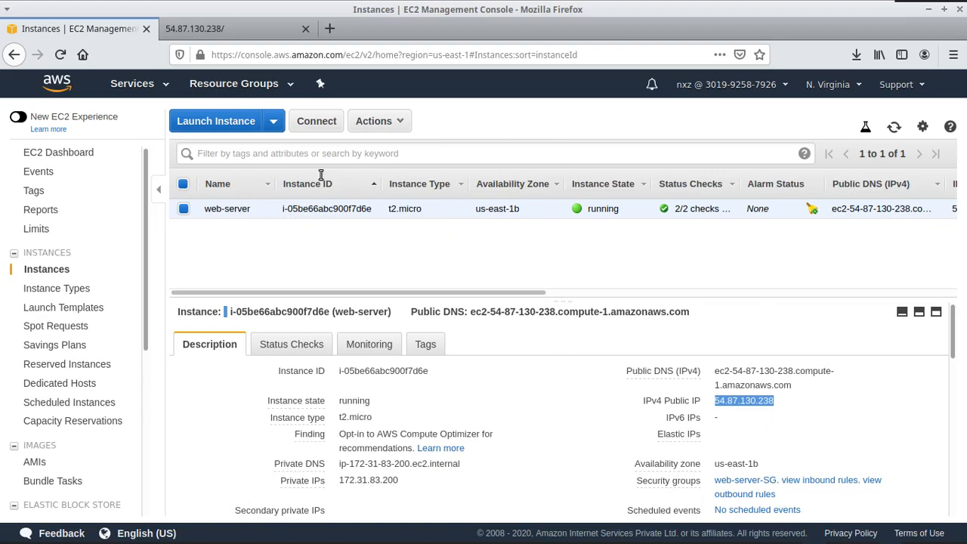
click(305, 29)
click(401, 222)
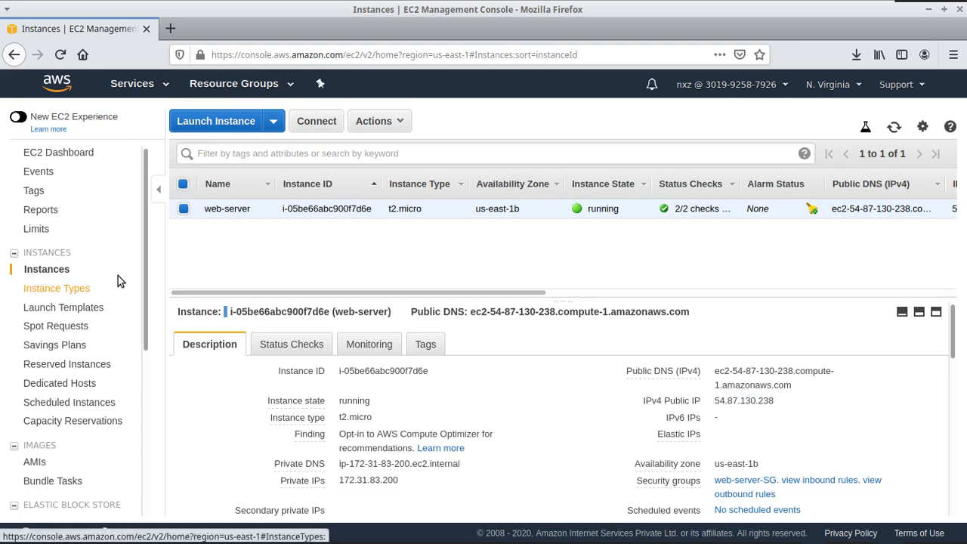
Step: Open the Load Balancers page and start creating an Application Load Balancer
scroll(118, 278, down, 3)
scroll(115, 276, down, 5)
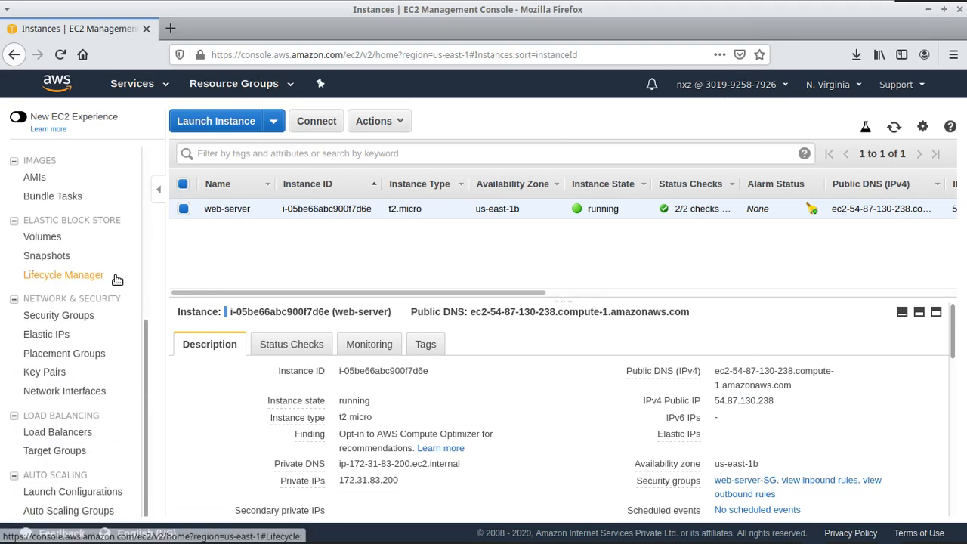
click(67, 436)
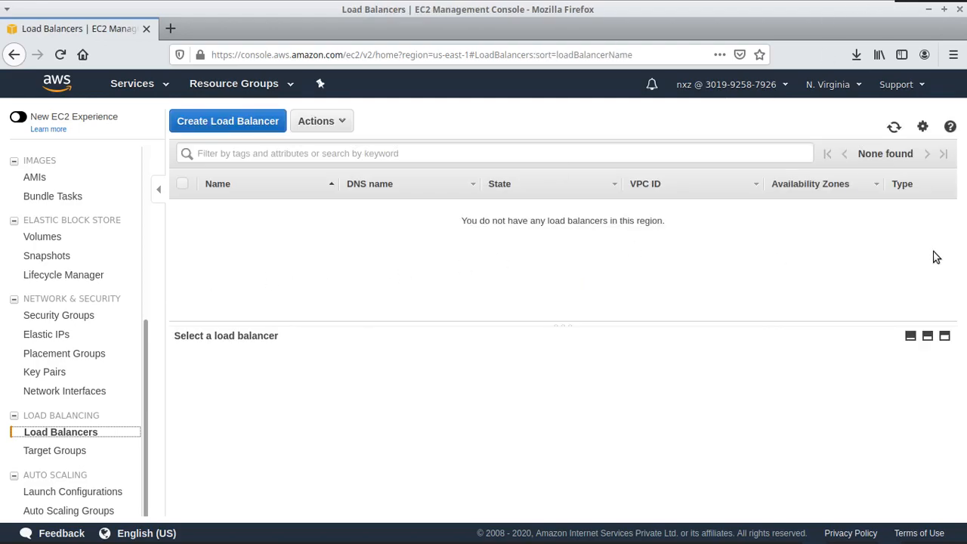
click(248, 125)
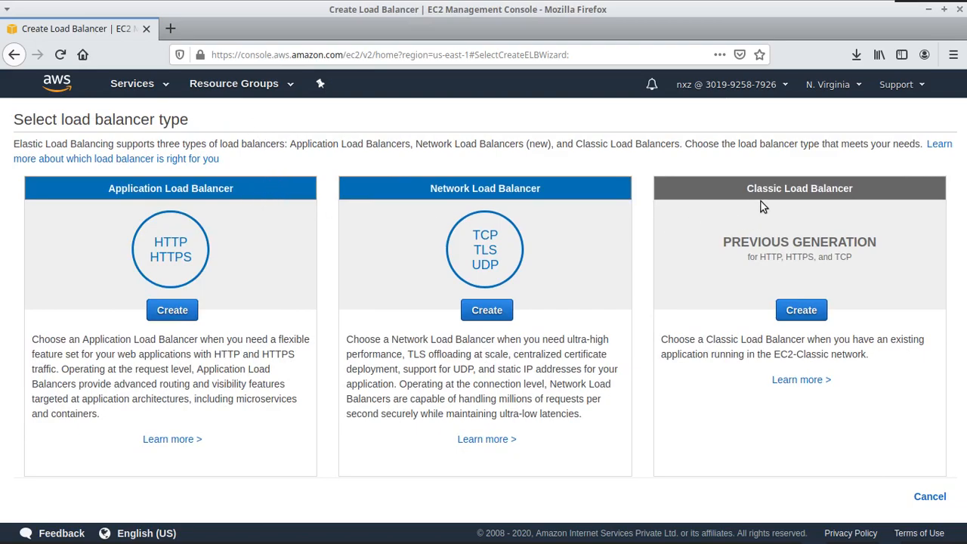
drag(100, 188, 233, 192)
click(214, 222)
click(173, 313)
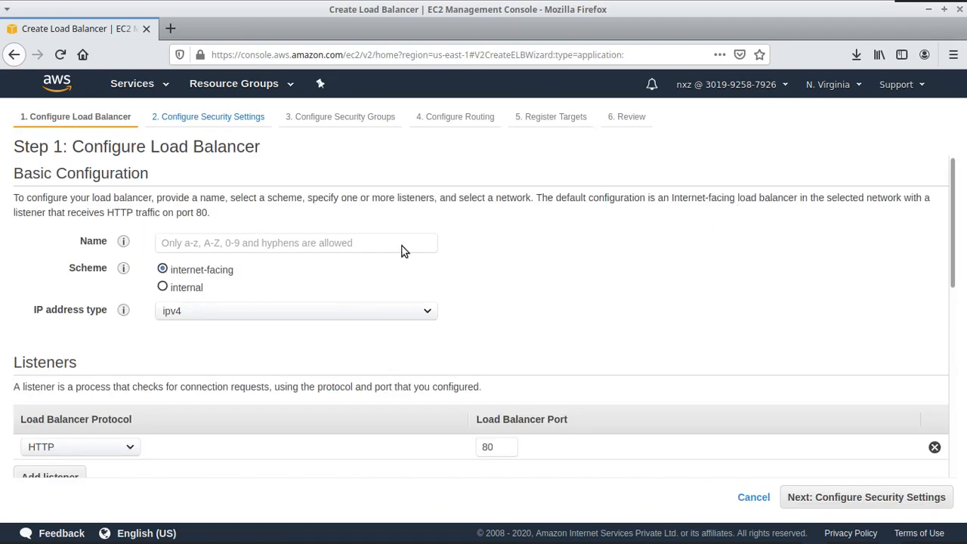
Step: Name the load balancer web-lb and review its scheme, IP address type and listener settings
click(200, 244)
text(web-lb)
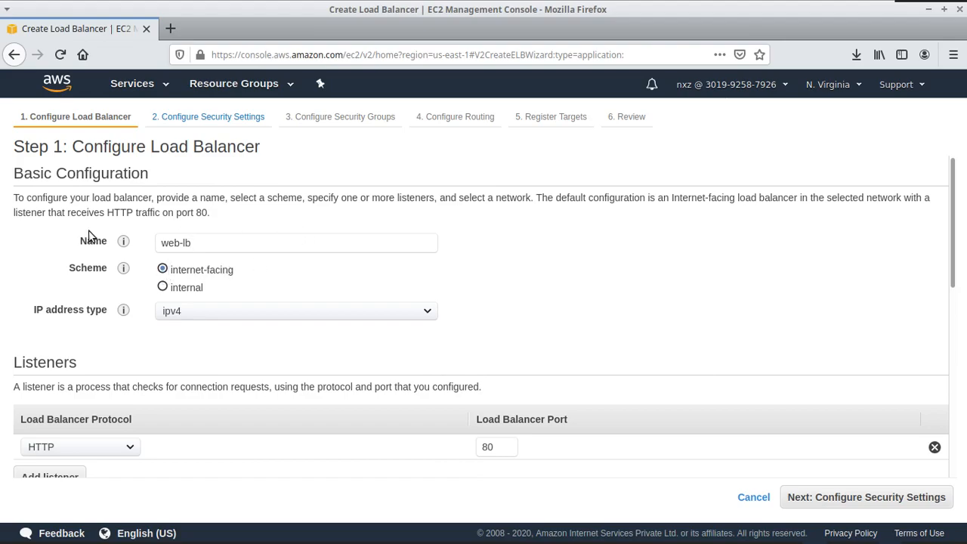
scroll(79, 255, down, 1)
scroll(79, 255, down, 2)
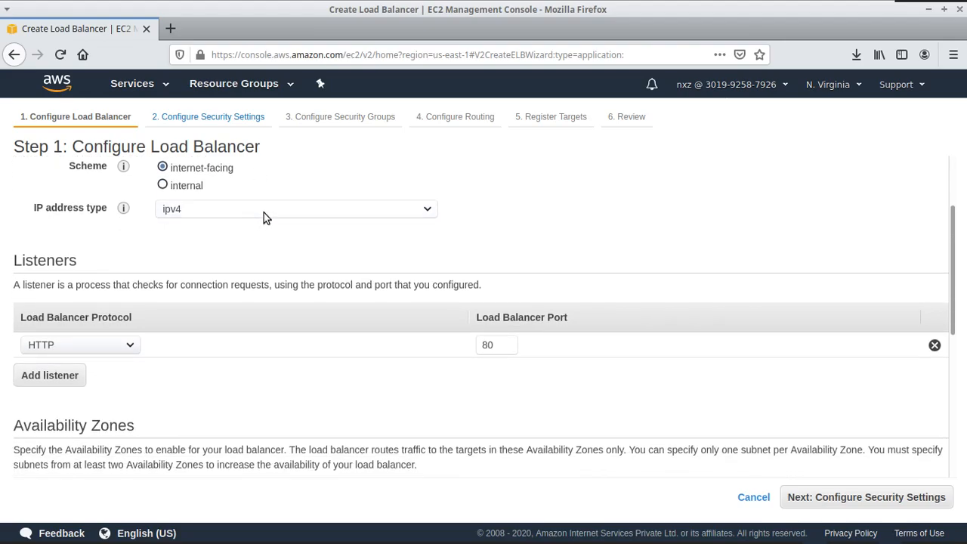
scroll(244, 241, down, 1)
scroll(244, 241, down, 1)
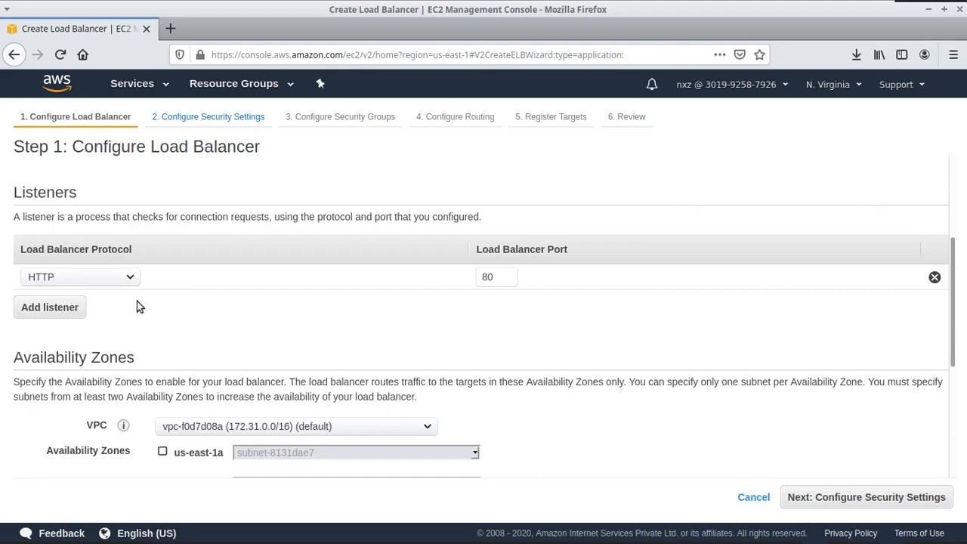
Step: Enable all six availability zones, us-east-1a through us-east-1f, for the load balancer in the default VPC
scroll(318, 300, down, 2)
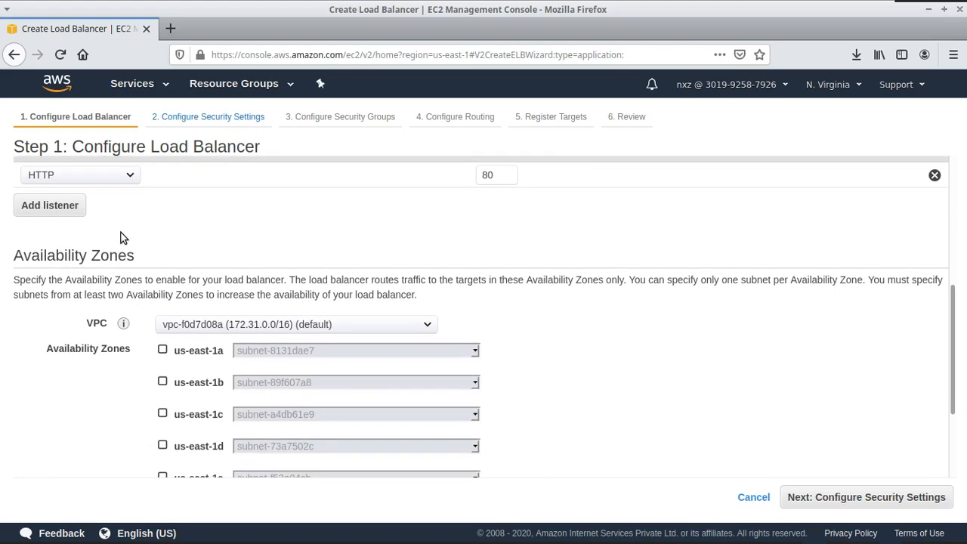
scroll(120, 238, up, 1)
scroll(163, 238, down, 2)
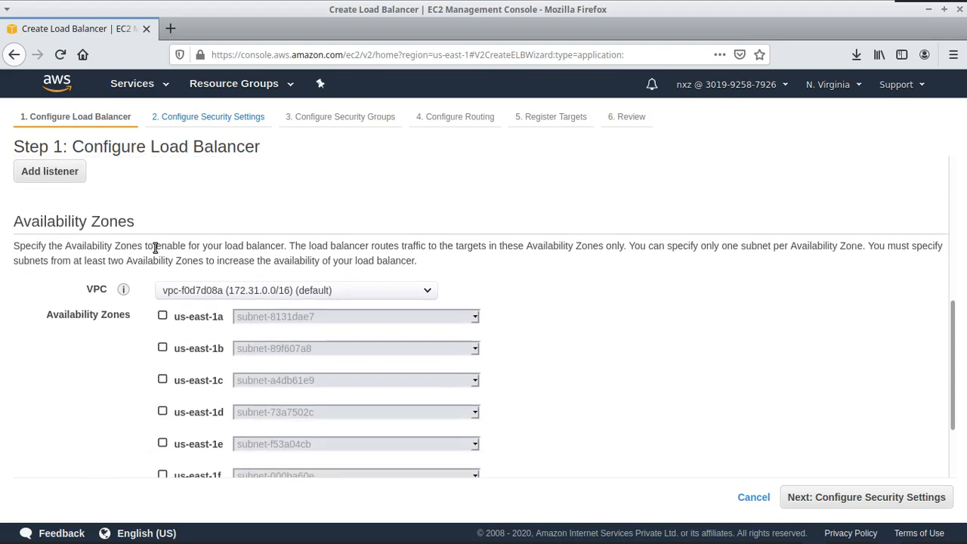
scroll(155, 248, down, 1)
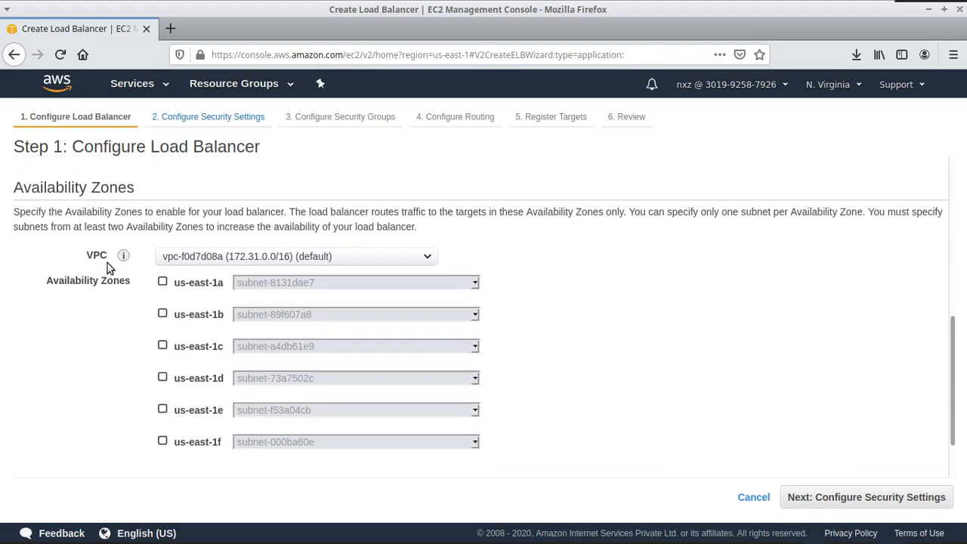
scroll(114, 272, down, 1)
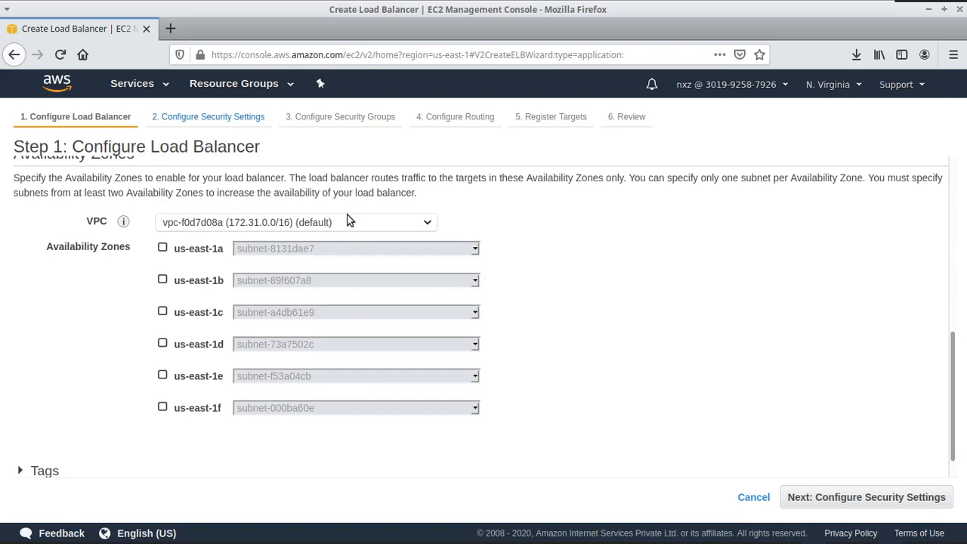
click(163, 248)
click(163, 303)
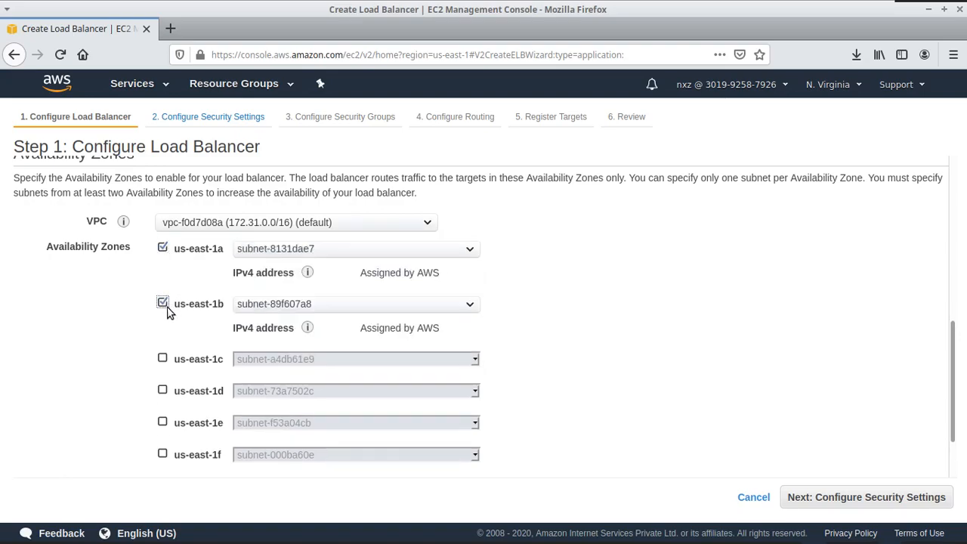
click(163, 360)
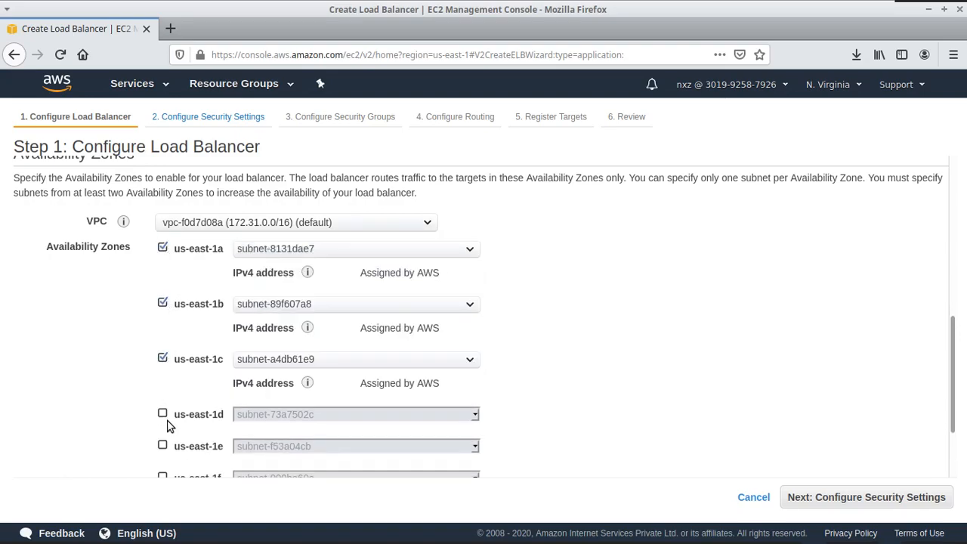
click(163, 414)
scroll(132, 377, down, 3)
shift+click(163, 346)
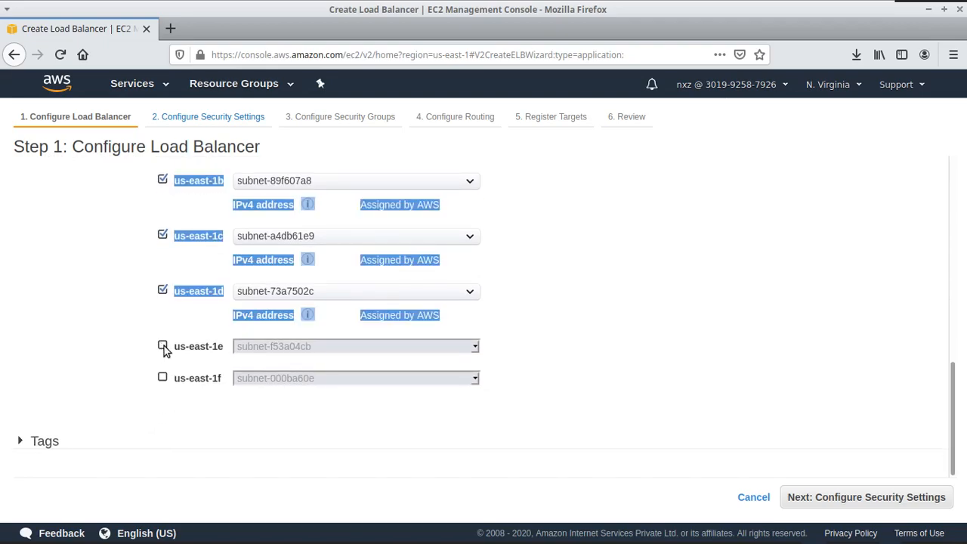
click(163, 399)
click(134, 391)
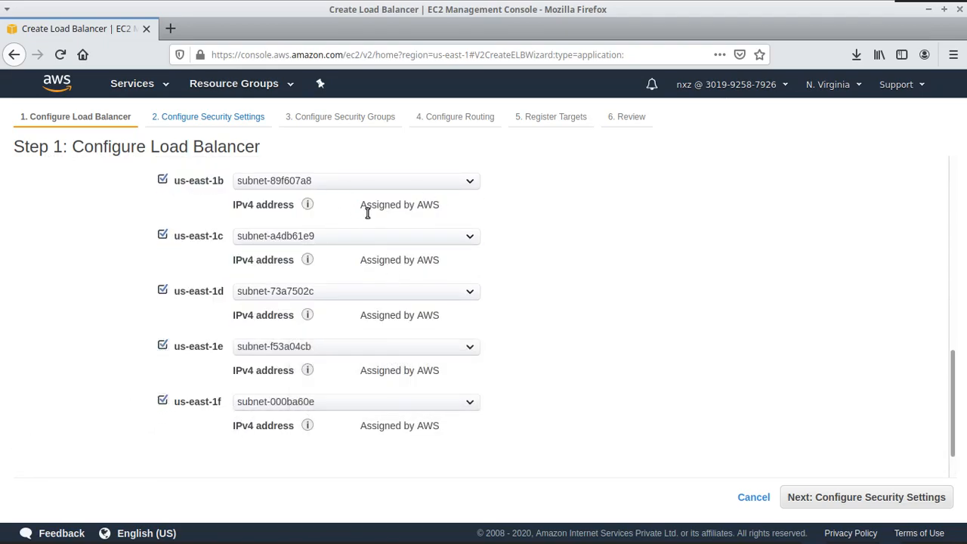
Step: Review the chosen availability zones and continue past the security settings to the security group configuration
scroll(339, 251, up, 2)
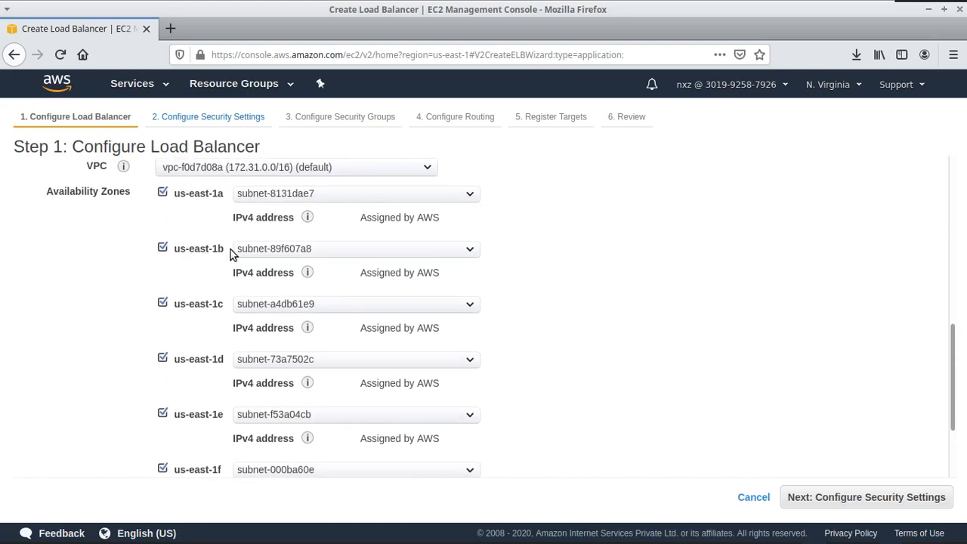
drag(228, 250, 214, 255)
click(547, 287)
drag(225, 361, 190, 282)
click(164, 335)
scroll(815, 337, up, 3)
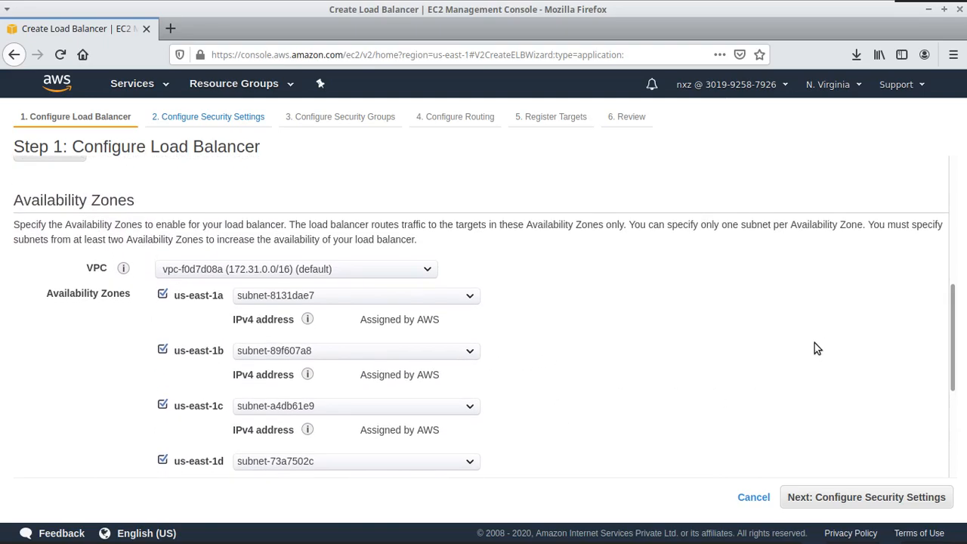
click(869, 496)
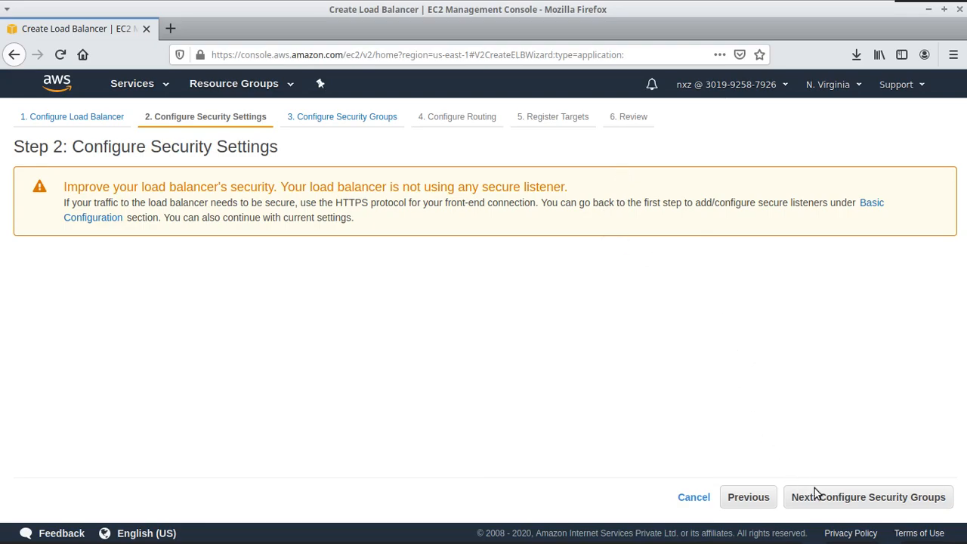
click(850, 505)
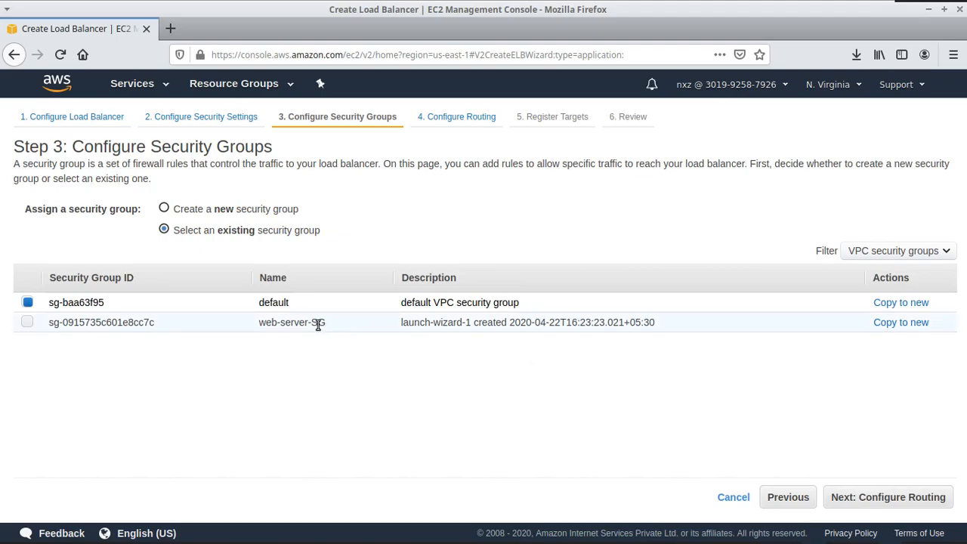
Step: Assign only the existing web-server-SG security group to the load balancer, deselecting default, and continue to the routing configuration
click(27, 324)
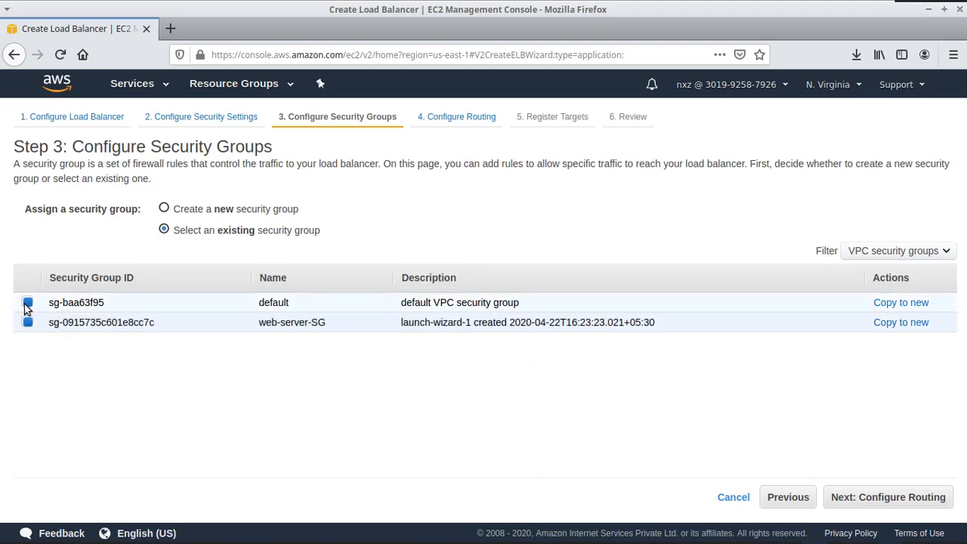
drag(325, 327, 257, 338)
click(293, 358)
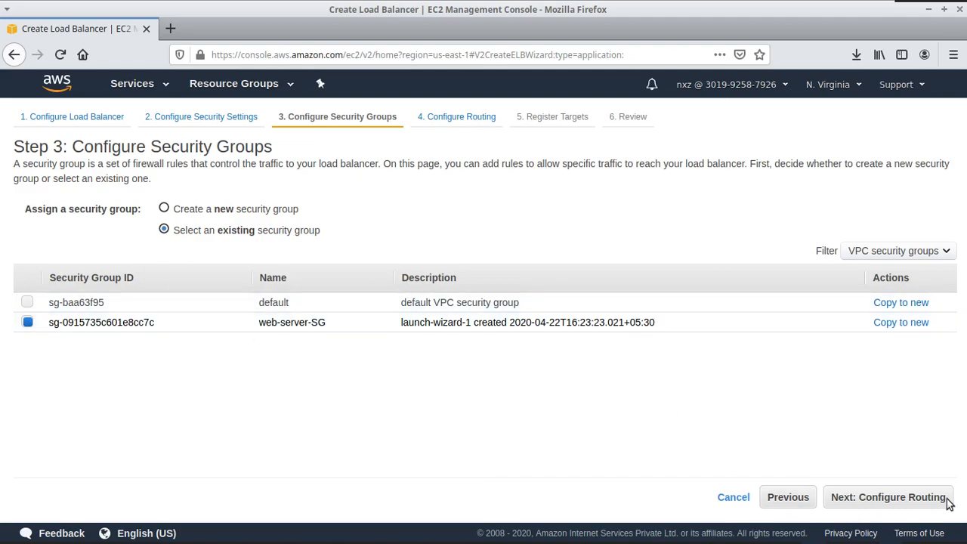
click(917, 502)
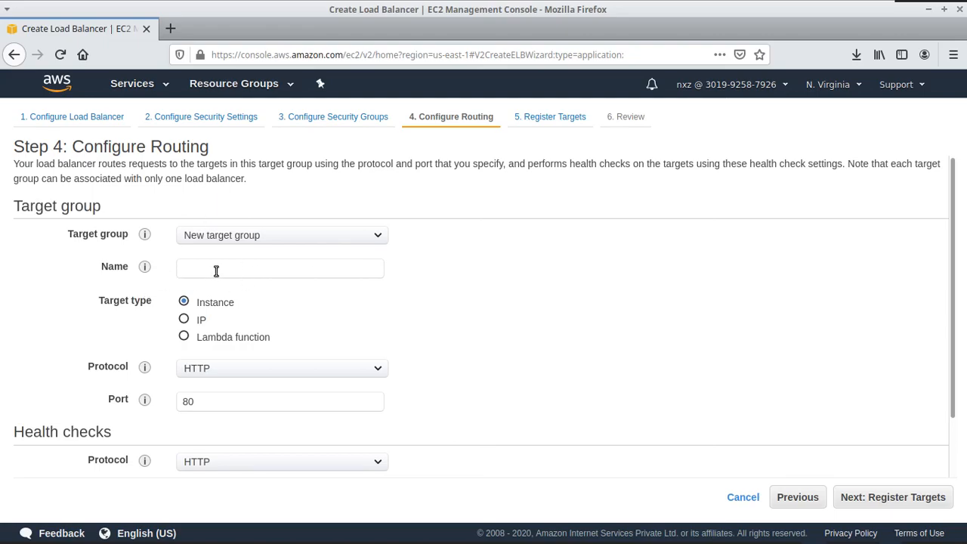
Step: Keep the new target group option and name the target group web-targets
click(261, 234)
click(264, 240)
click(256, 271)
text(web-targets)
scroll(340, 317, down, 1)
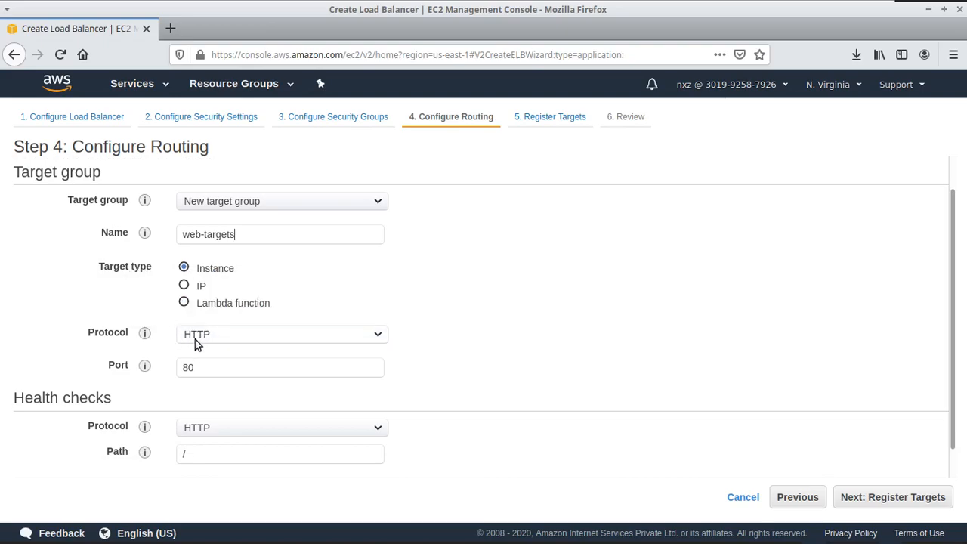
scroll(159, 335, down, 1)
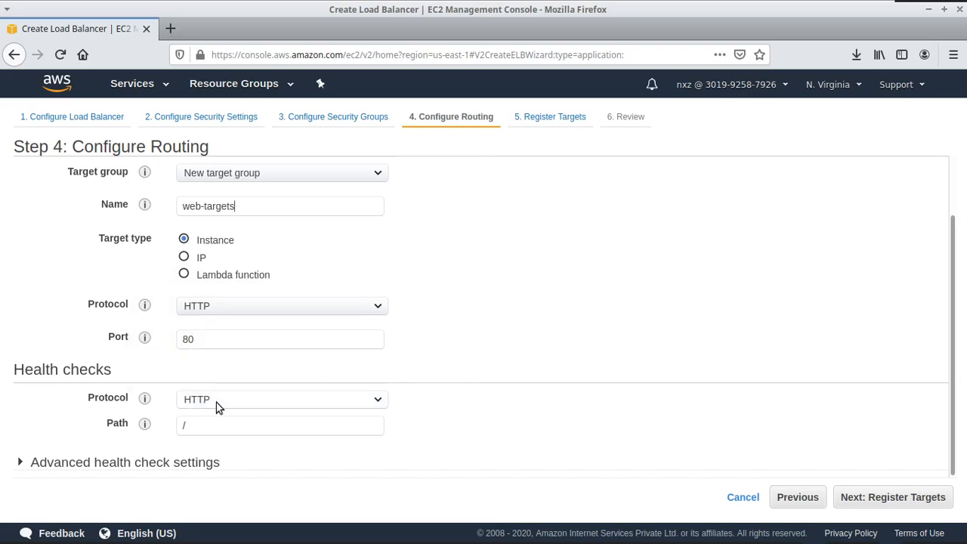
Step: Expand the advanced health check settings and review the port, thresholds, timeout, interval and success codes
click(20, 463)
scroll(53, 423, down, 5)
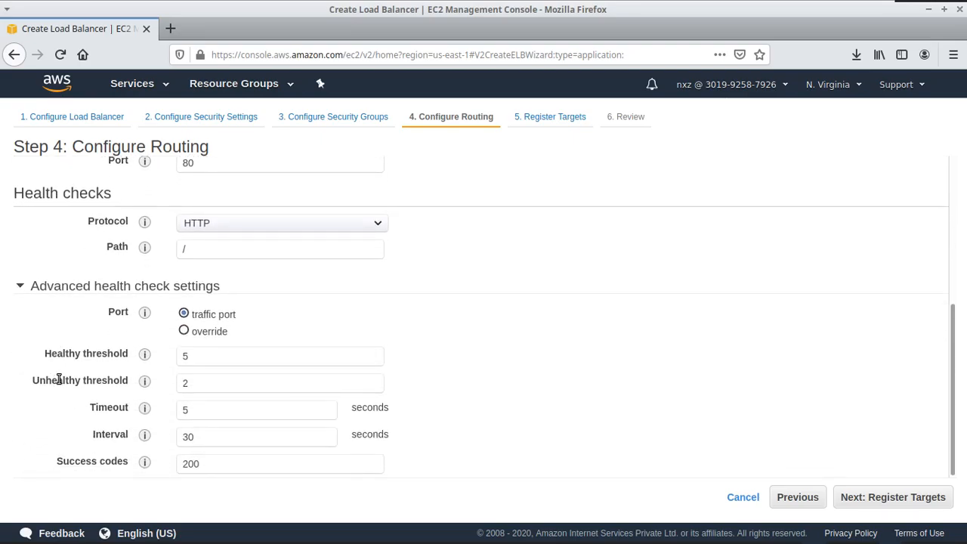
mouse_move(144, 310)
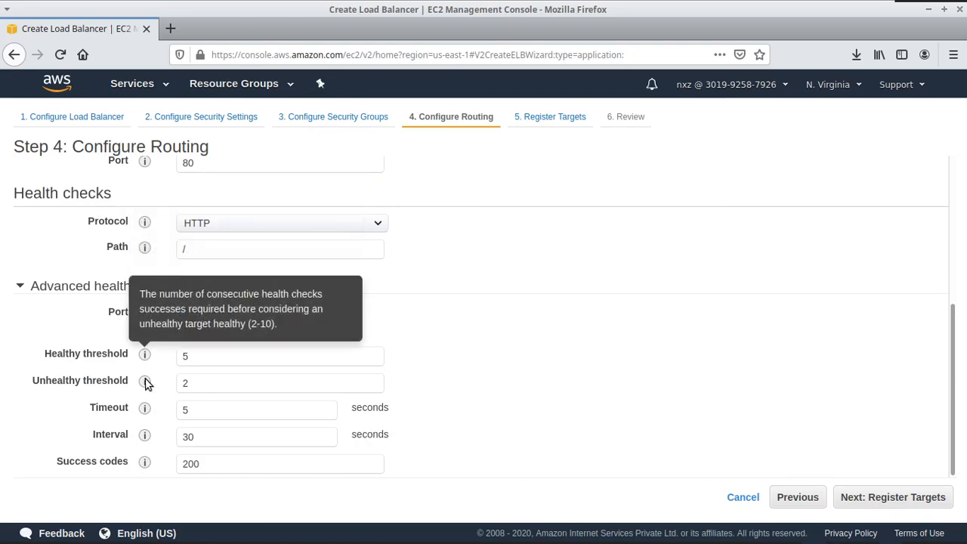
mouse_move(145, 400)
mouse_move(145, 461)
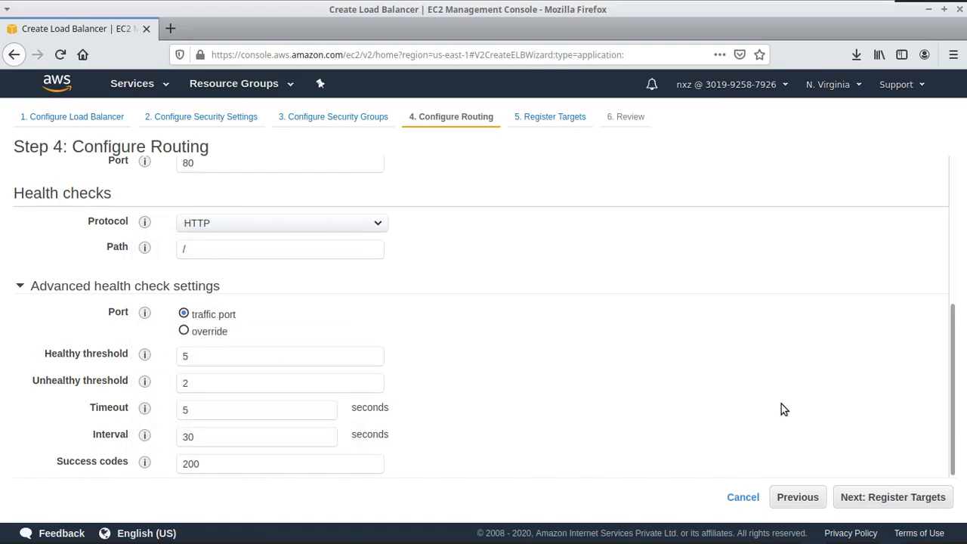
scroll(531, 394, up, 2)
scroll(532, 395, down, 2)
scroll(577, 408, up, 5)
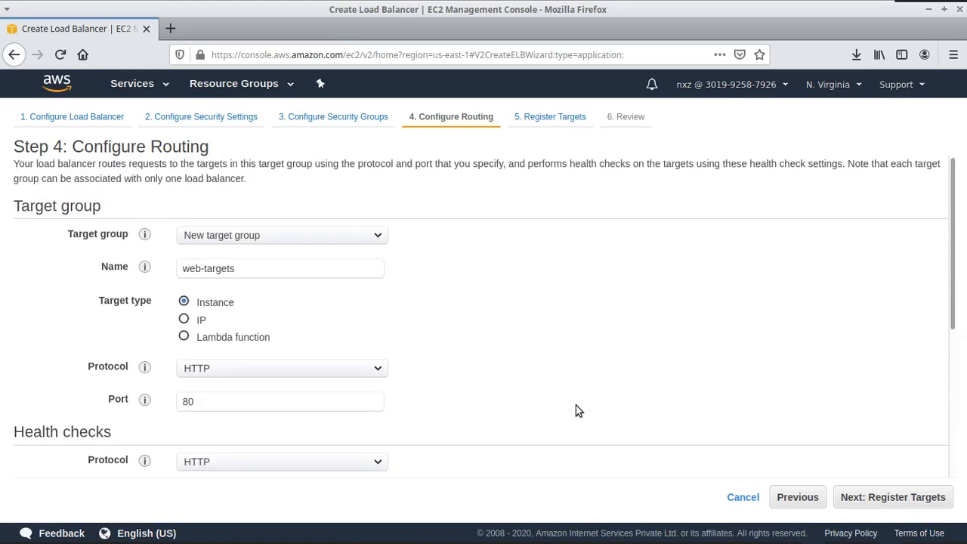
Step: Continue to target registration and add the running web-server instance to the registered targets on port 80
click(892, 501)
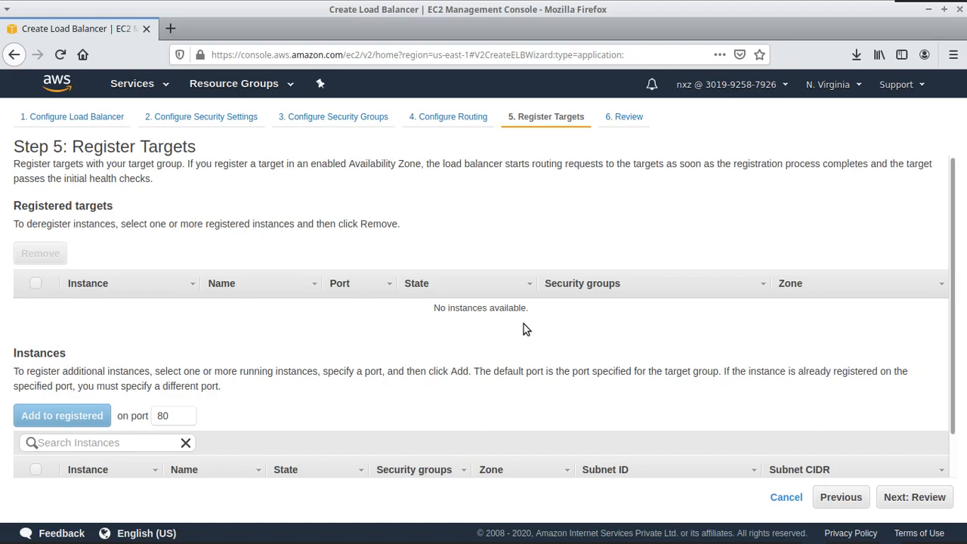
scroll(287, 268, down, 1)
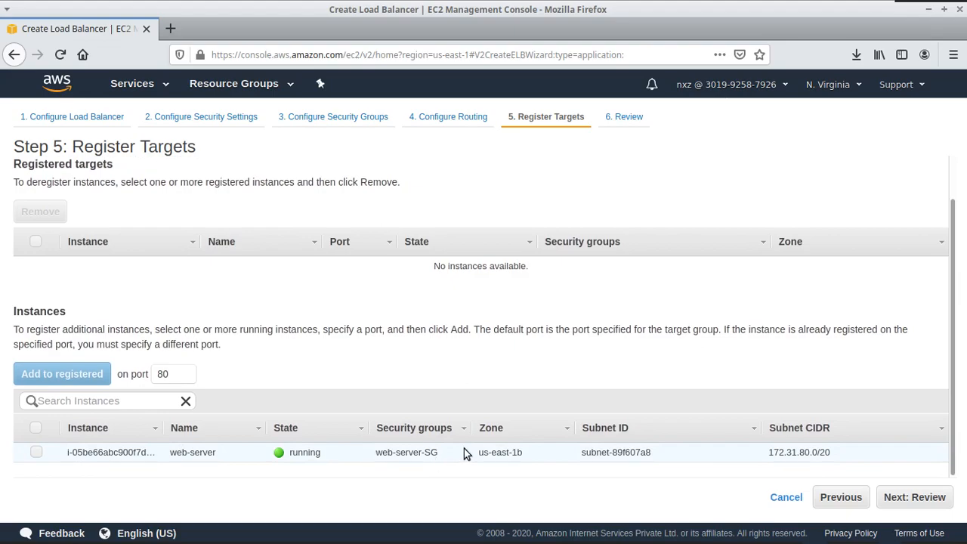
drag(522, 452, 477, 454)
click(479, 469)
drag(519, 453, 481, 454)
click(370, 492)
scroll(301, 266, up, 1)
scroll(300, 270, down, 1)
click(214, 484)
click(36, 453)
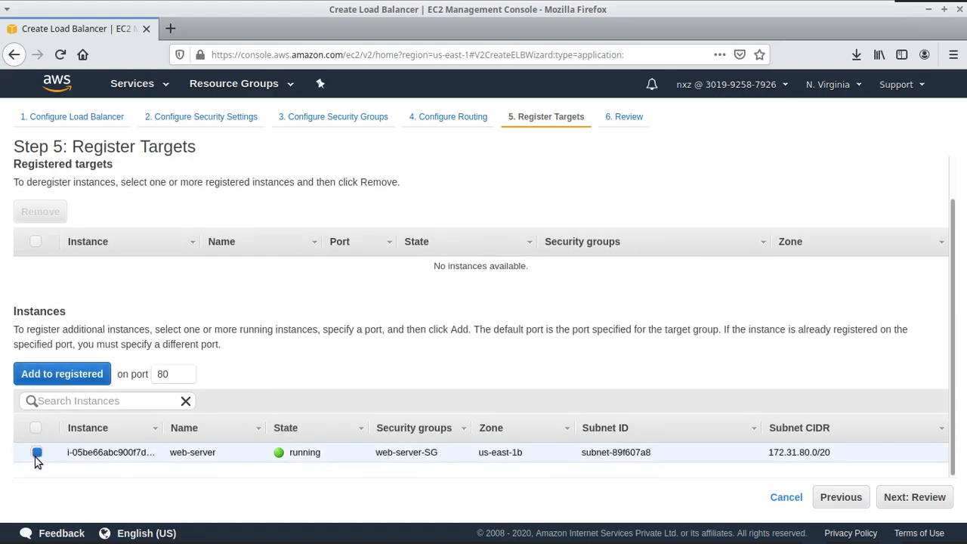
click(85, 377)
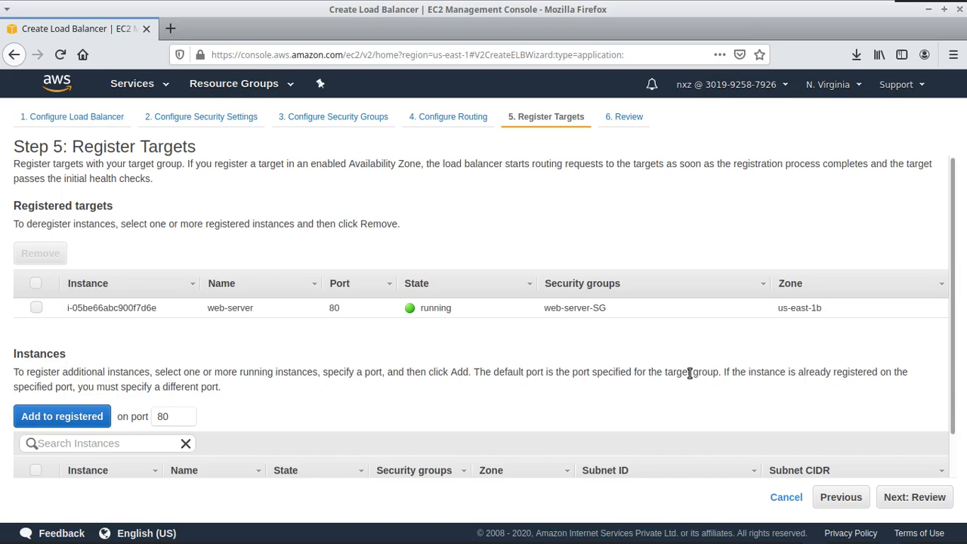
Step: Continue to the review, create the load balancer with the configured settings and close the creation status page
scroll(883, 440, down, 2)
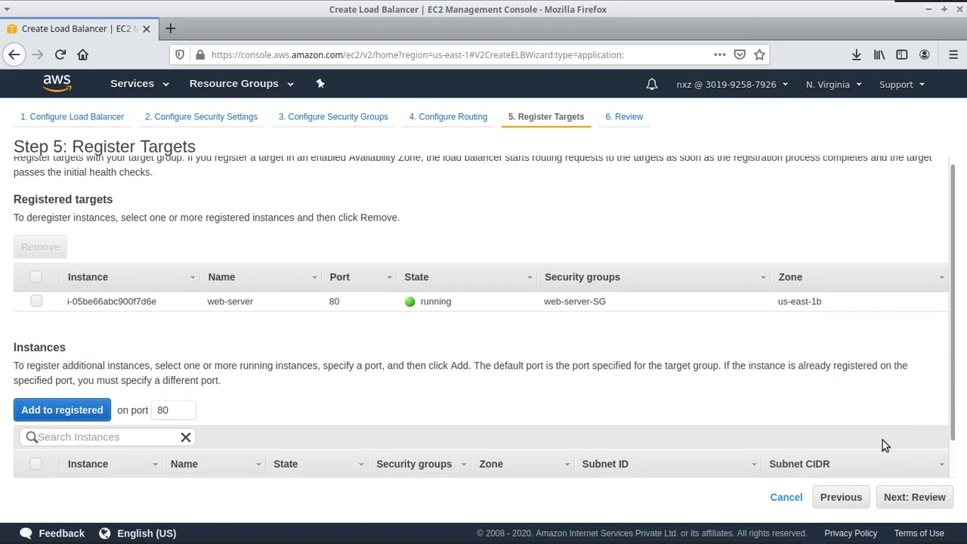
click(911, 490)
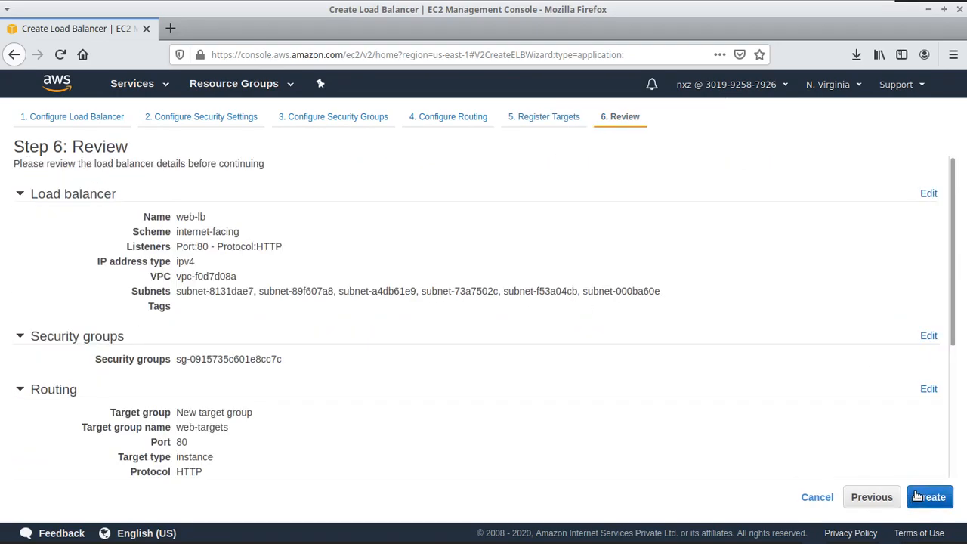
scroll(491, 348, down, 4)
click(929, 497)
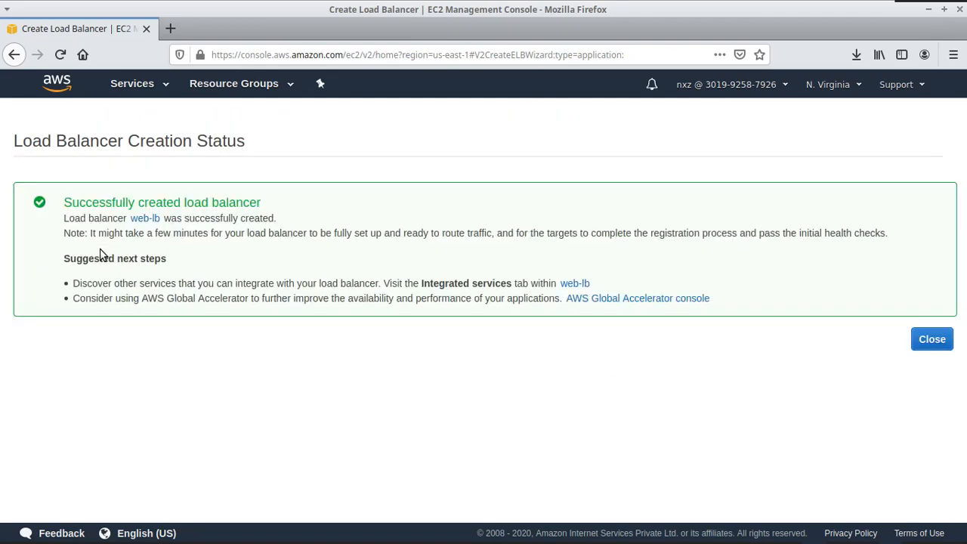
click(931, 349)
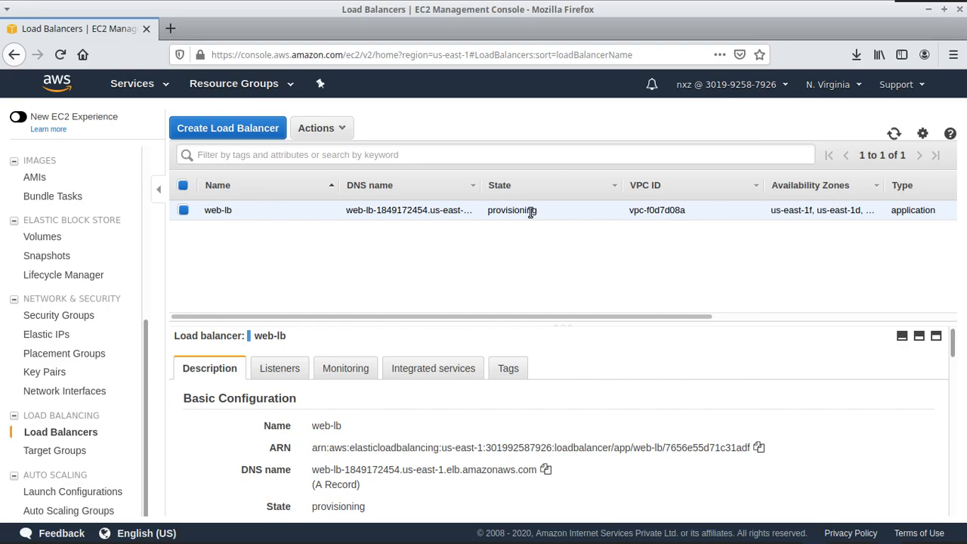
Step: Enlarge the web-lb details pane and review its state, DNS name, availability zones, security groups and attributes
drag(537, 211, 489, 214)
click(484, 233)
drag(540, 322, 555, 270)
scroll(442, 362, down, 3)
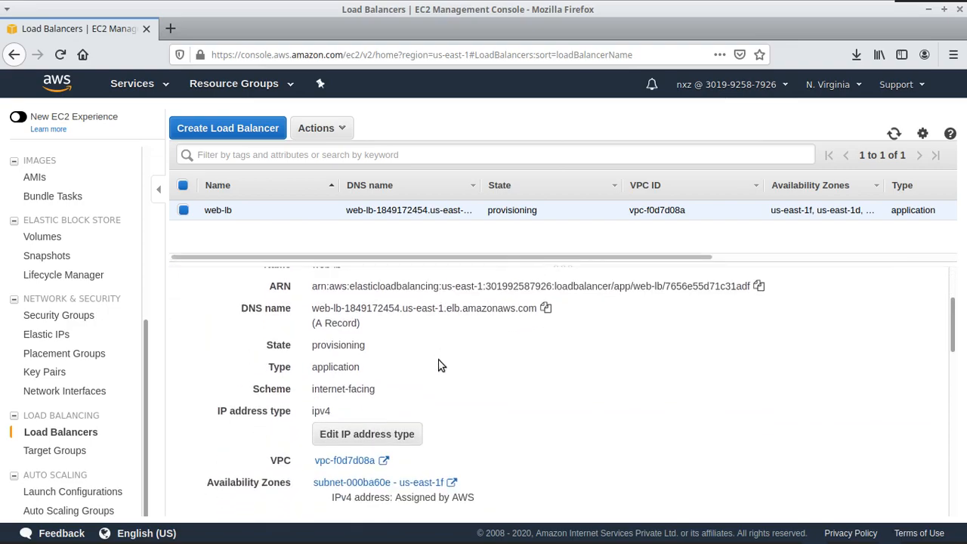
scroll(344, 355, up, 2)
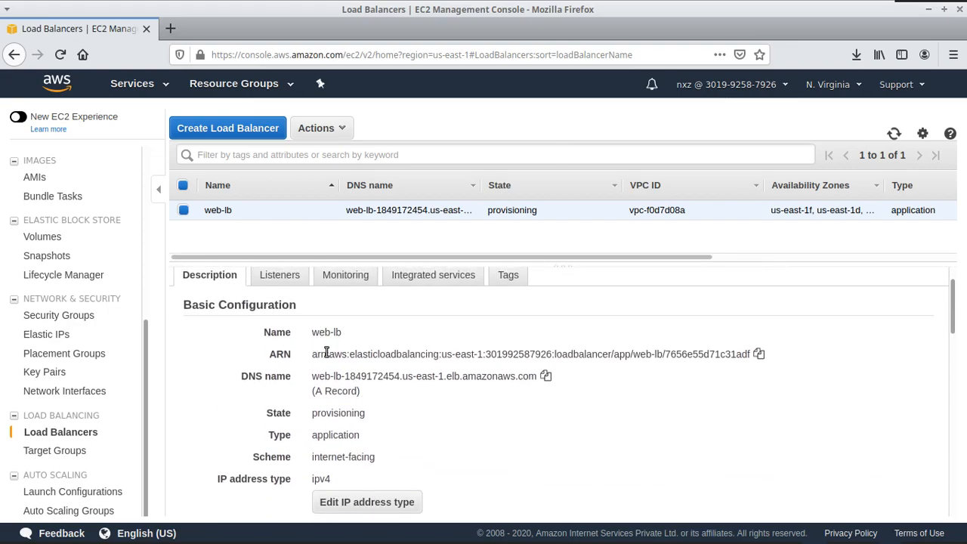
click(547, 377)
scroll(382, 355, down, 3)
scroll(383, 355, down, 4)
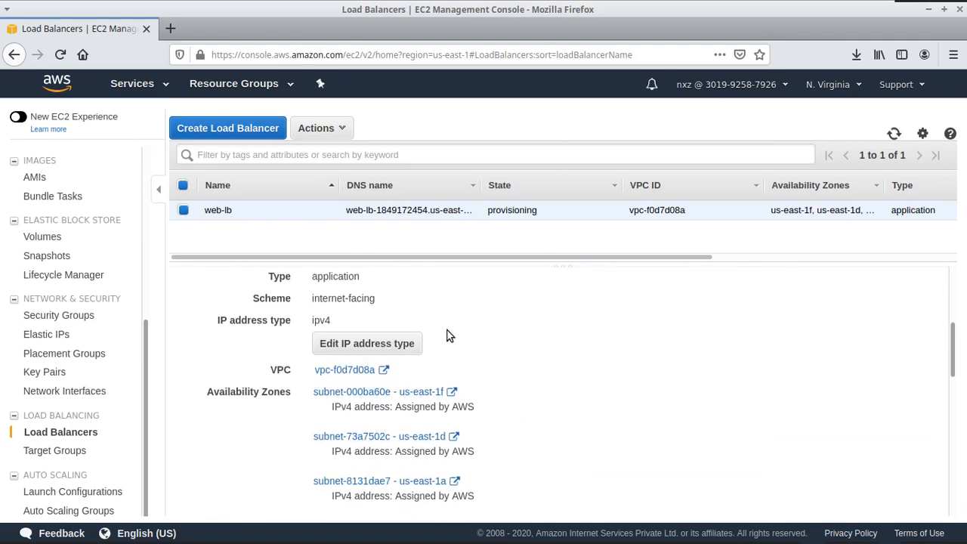
scroll(355, 378, up, 1)
scroll(361, 381, down, 8)
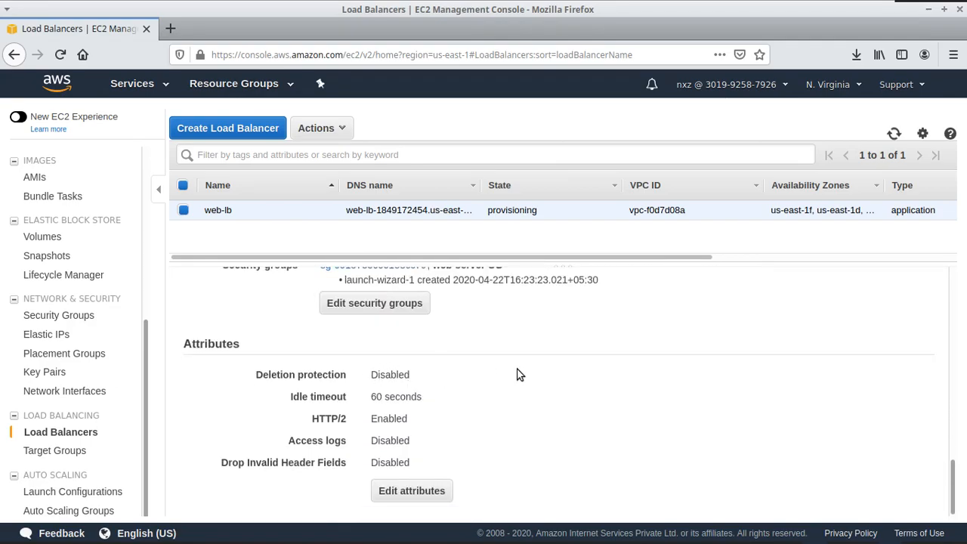
scroll(518, 372, up, 10)
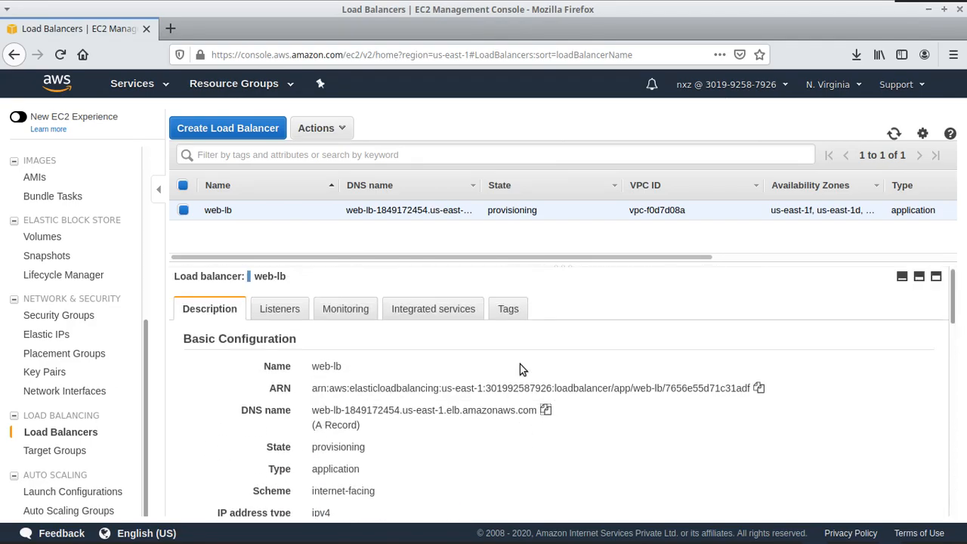
Step: Examine web-lb's listener port and forwarding rule, as well as its CloudWatch metrics
click(293, 308)
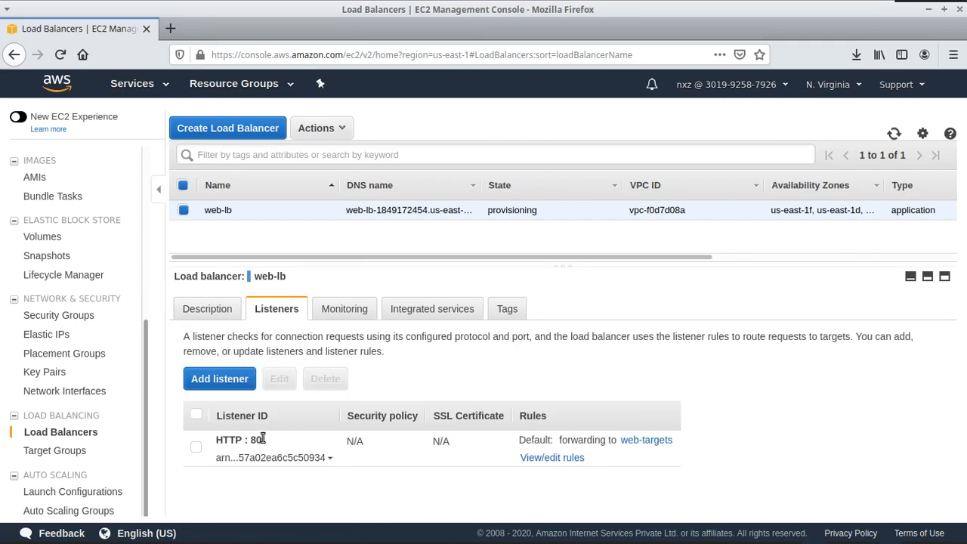
drag(265, 444, 245, 444)
click(479, 500)
click(345, 310)
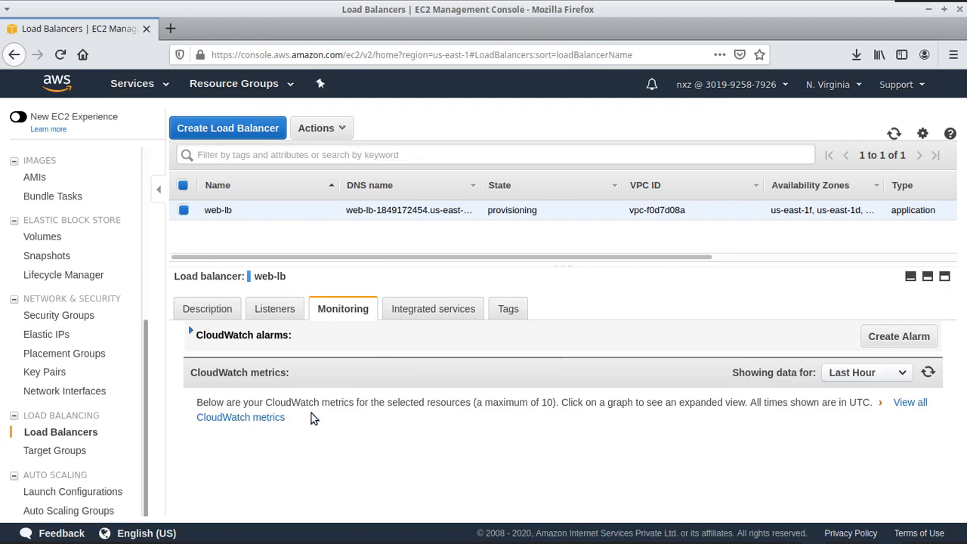
scroll(464, 423, down, 4)
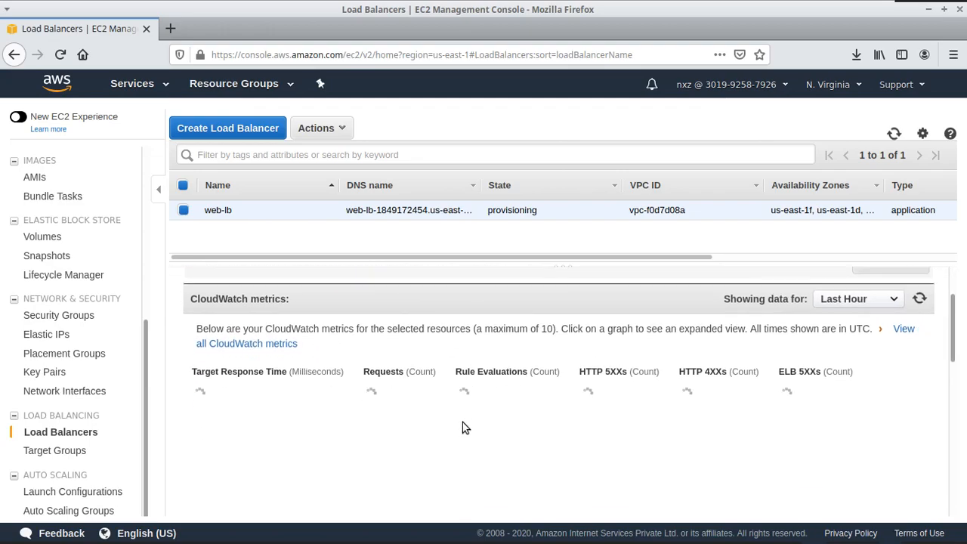
scroll(498, 407, down, 5)
scroll(523, 404, up, 9)
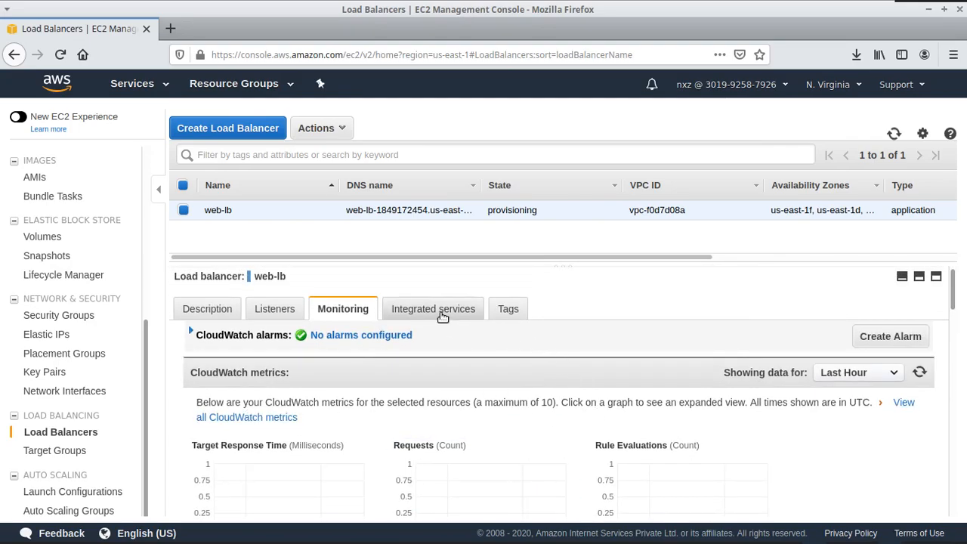
Step: Look through web-lb's integrated services and tags, and return to its description
click(507, 310)
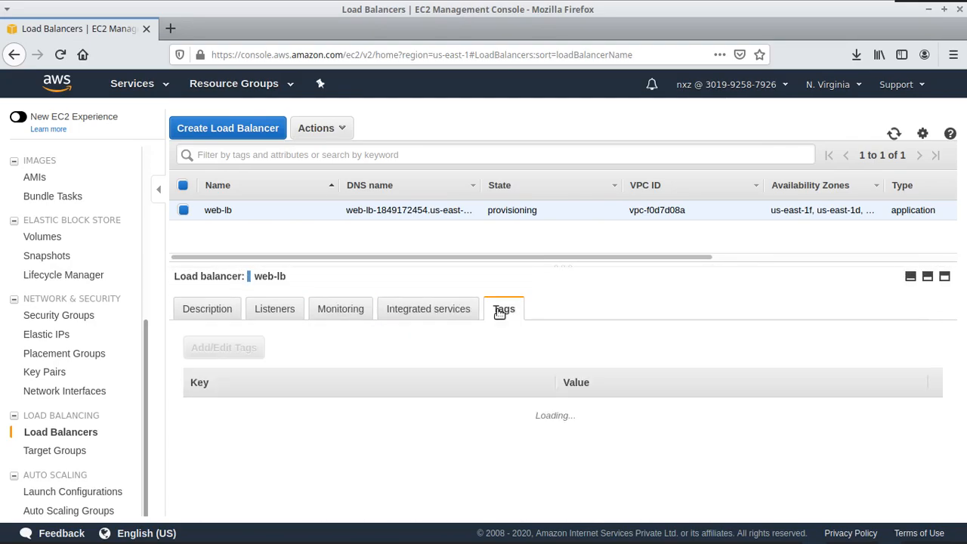
click(439, 316)
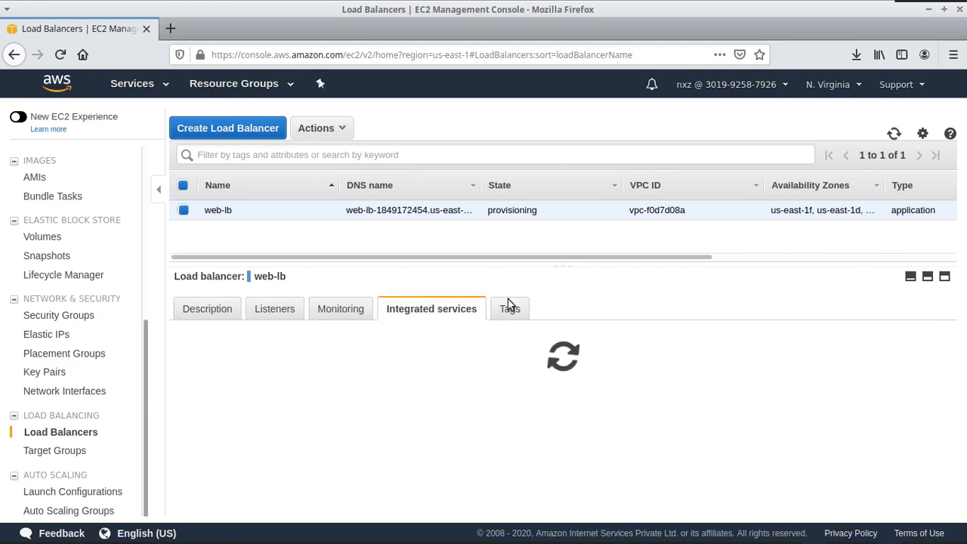
scroll(483, 371, down, 2)
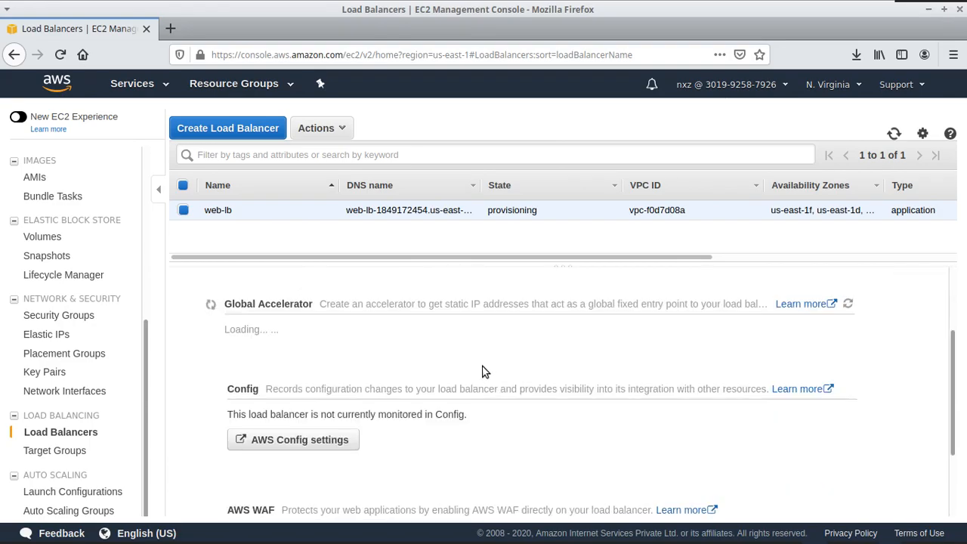
scroll(486, 366, down, 1)
scroll(491, 349, up, 5)
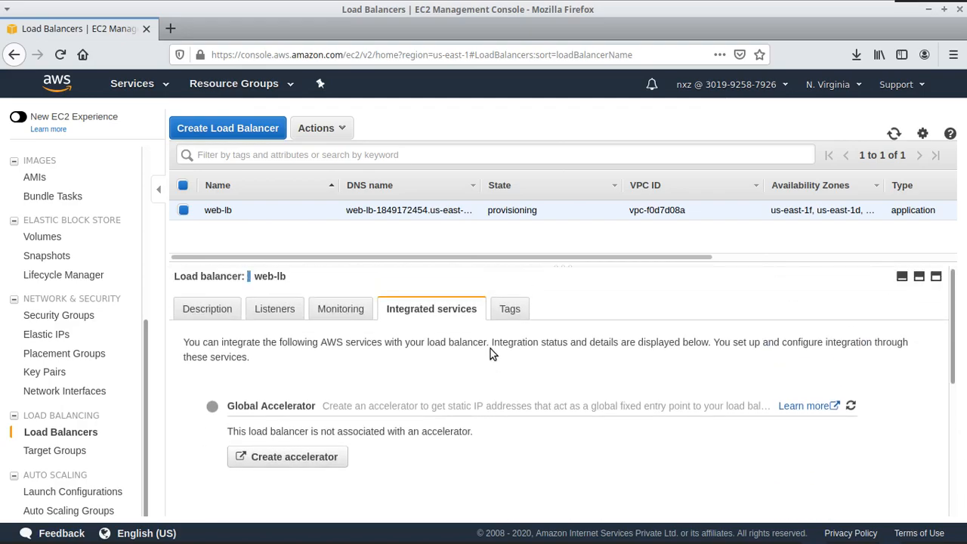
click(504, 312)
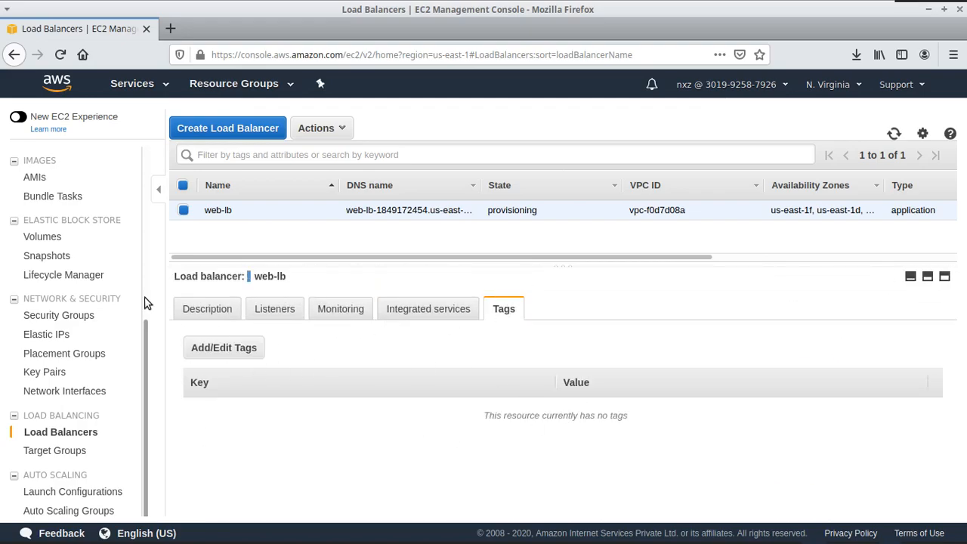
click(209, 309)
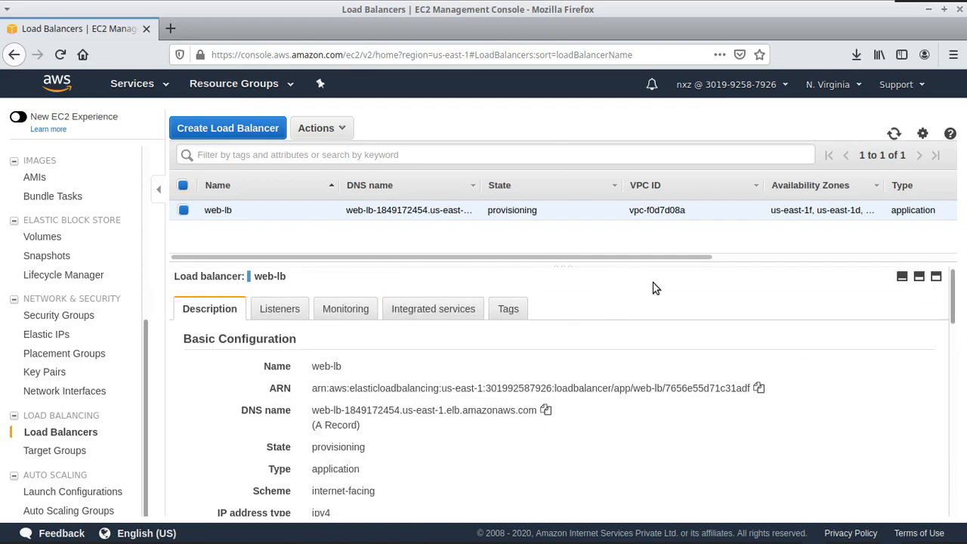
Step: Open the target groups list and review the basic configuration of web-targets
click(53, 454)
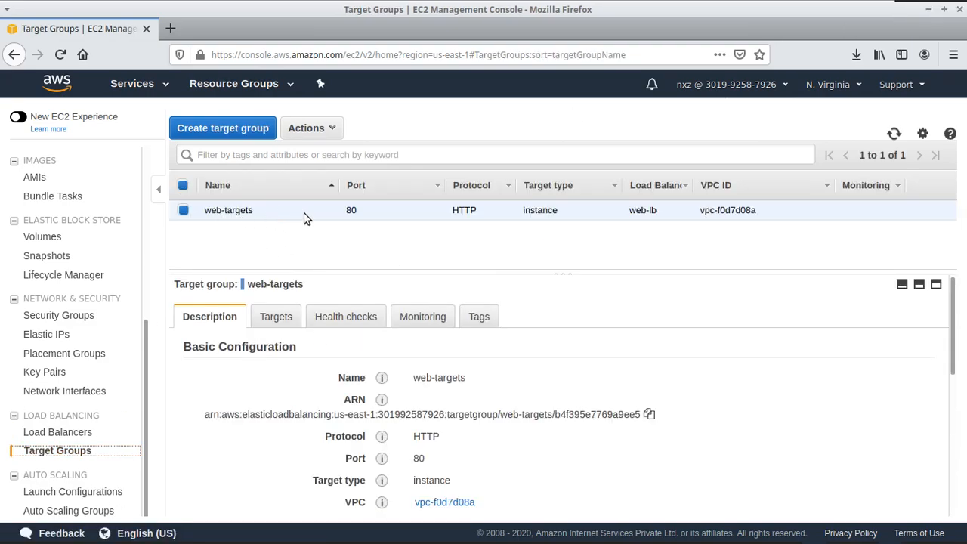
drag(257, 212, 204, 212)
click(255, 223)
scroll(415, 283, down, 3)
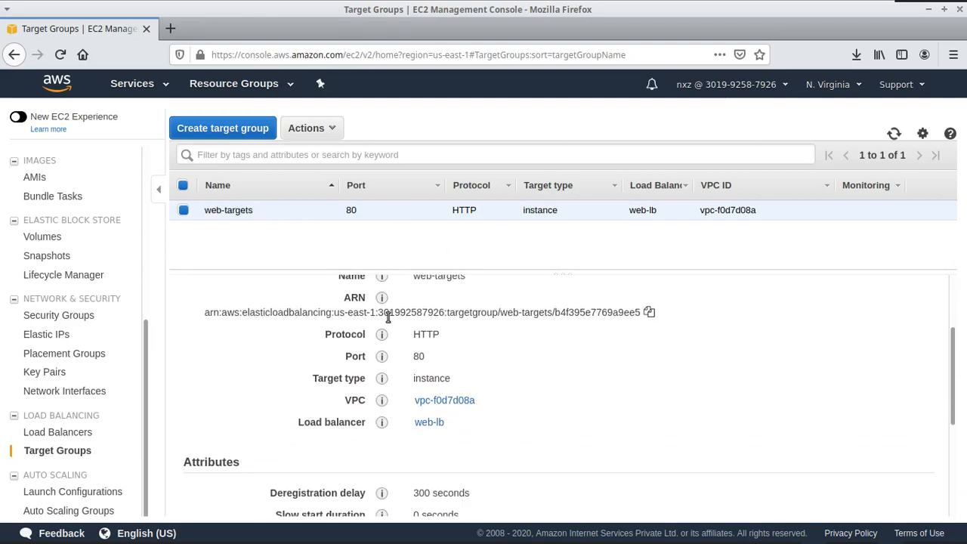
scroll(353, 350, up, 3)
Step: Examine the registered web-server target of web-targets, including its instance ID, availability zone, status and description
click(275, 317)
scroll(442, 372, down, 3)
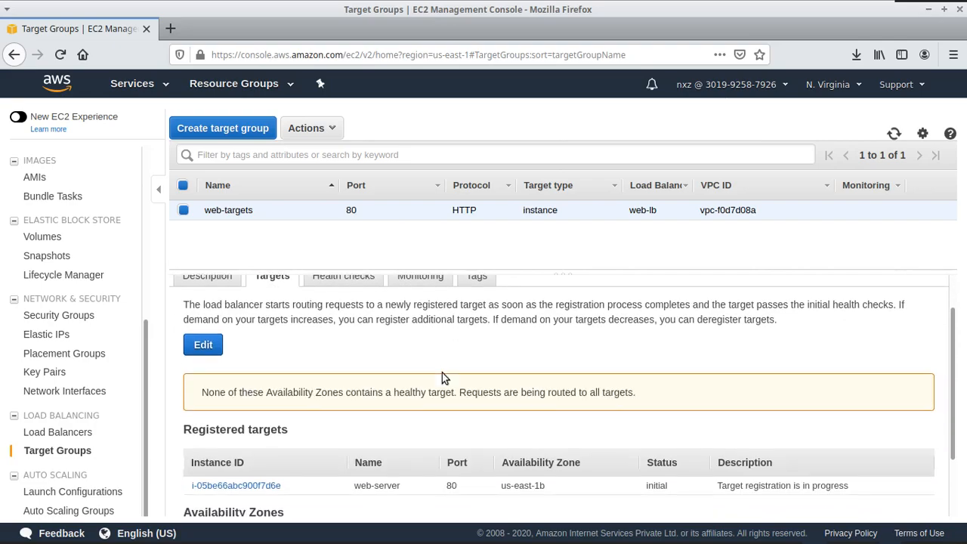
drag(231, 428, 399, 425)
click(224, 432)
click(439, 430)
drag(551, 412, 486, 408)
click(582, 427)
drag(669, 415, 632, 418)
click(633, 418)
drag(716, 415, 858, 420)
click(848, 429)
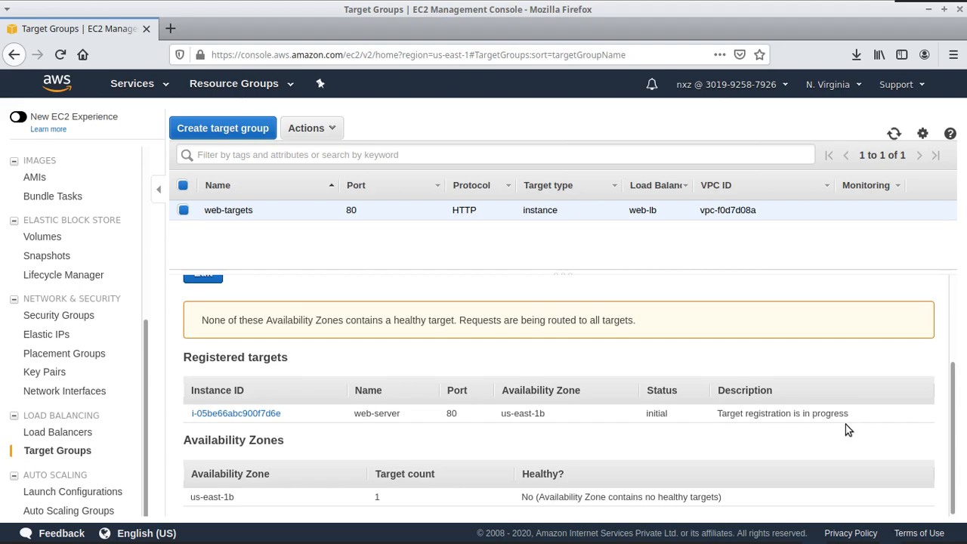
drag(674, 413, 654, 412)
drag(681, 412, 649, 414)
click(652, 443)
Step: Review the health check settings of web-targets, including the path, and view its monitoring metrics
scroll(495, 352, up, 3)
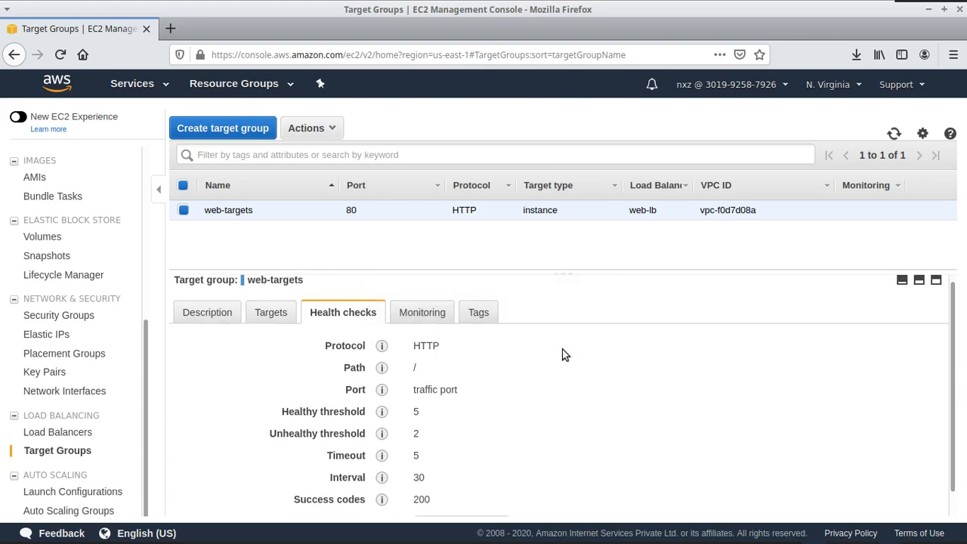
scroll(562, 353, down, 1)
drag(462, 370, 407, 374)
click(567, 414)
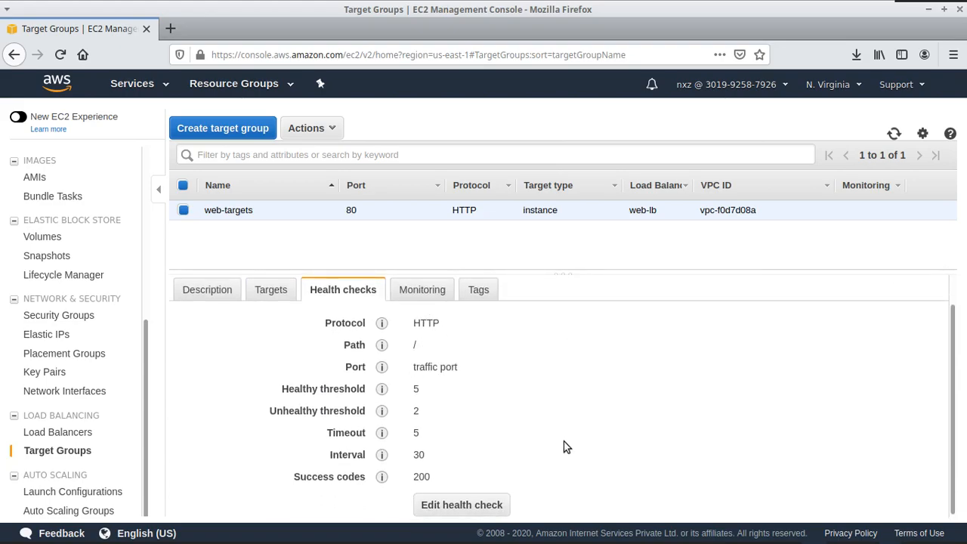
click(426, 299)
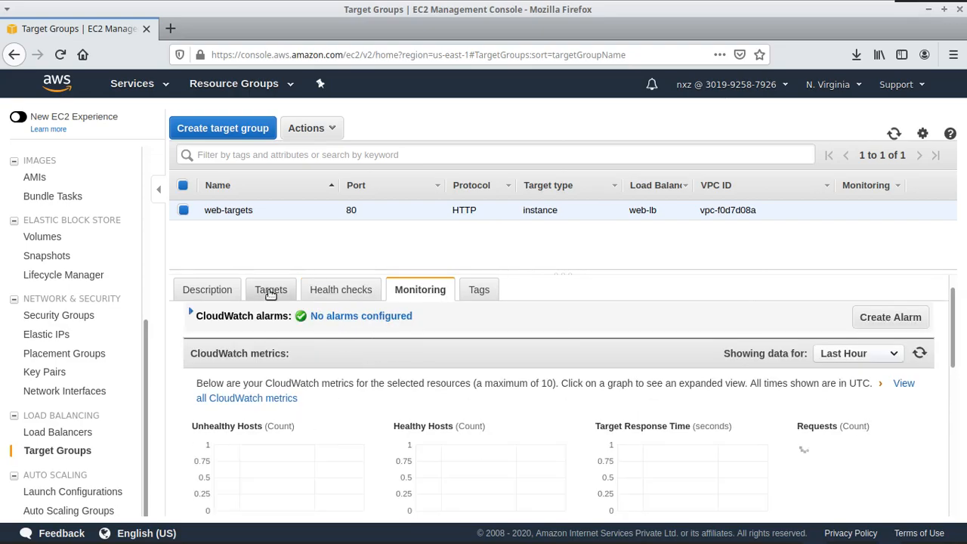
Step: Recheck the health status of the registered web-server target in web-targets
click(270, 293)
scroll(533, 387, down, 2)
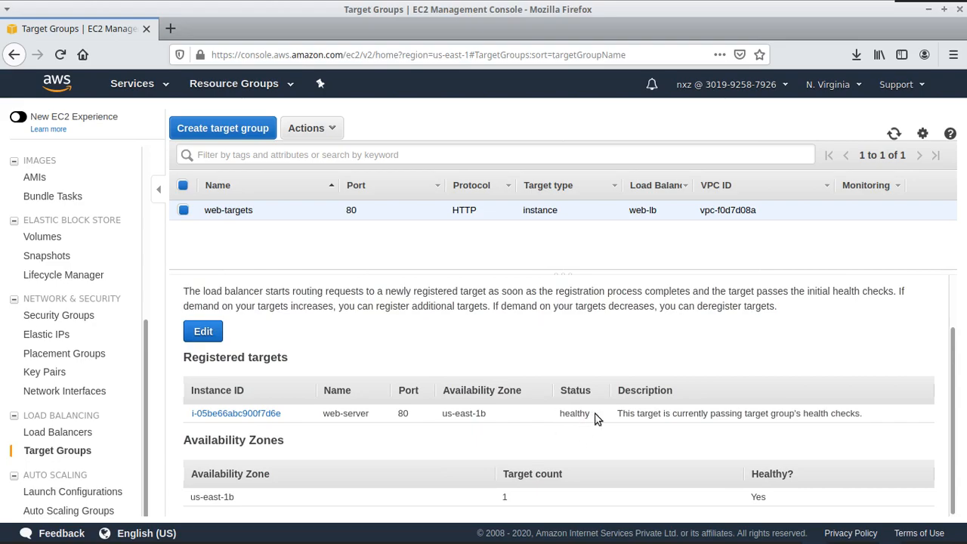
double_click(582, 415)
click(562, 427)
Step: Copy web-lb's DNS name from the load balancers page and open that address in a new browser tab
click(62, 434)
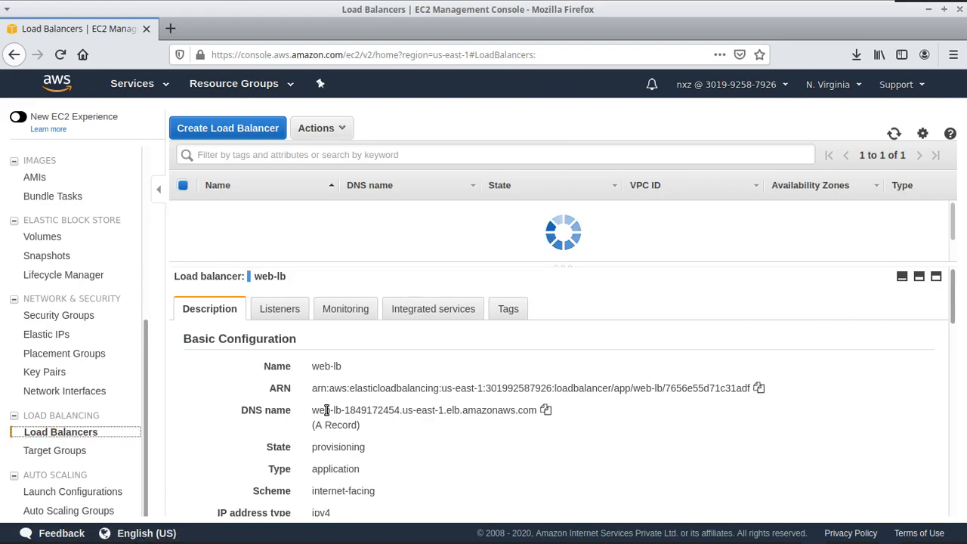
click(546, 412)
click(172, 28)
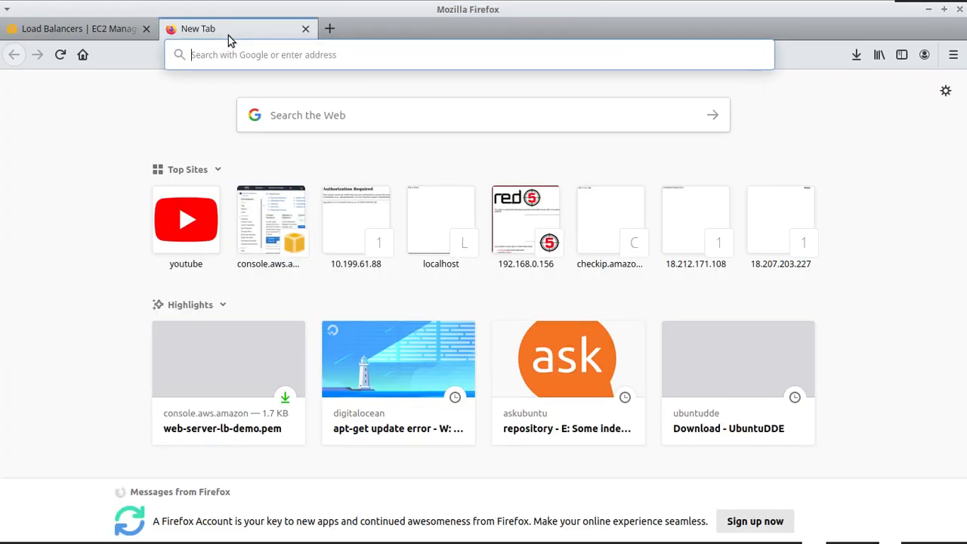
key(ctrl+v)
key(Return)
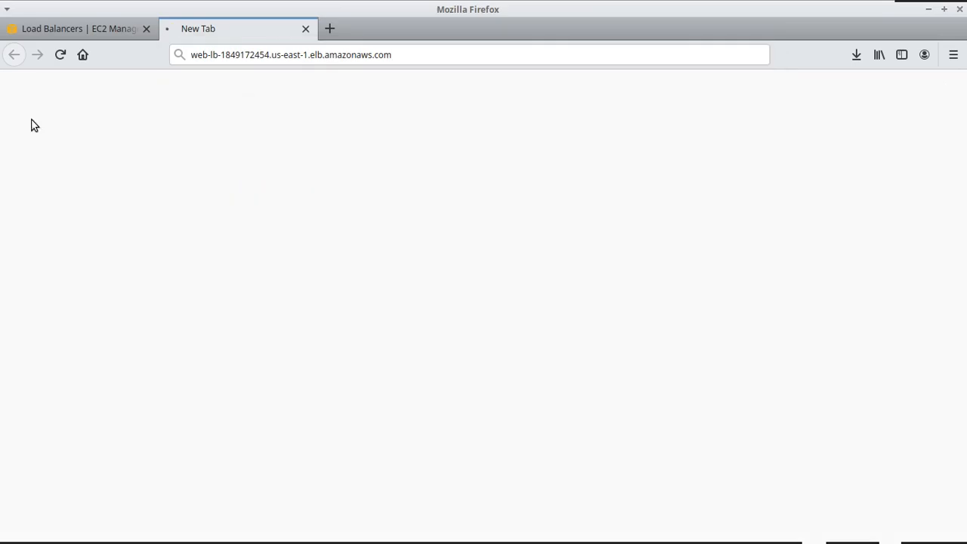